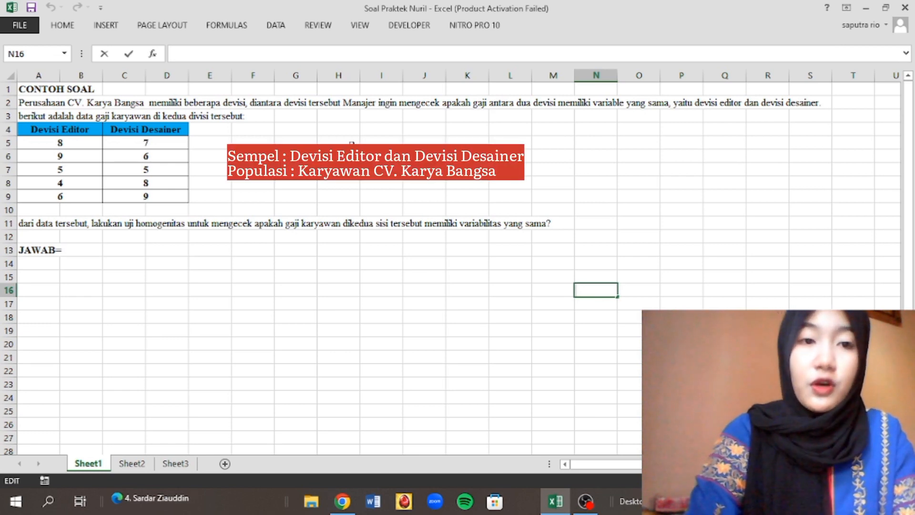
left_click(57, 132)
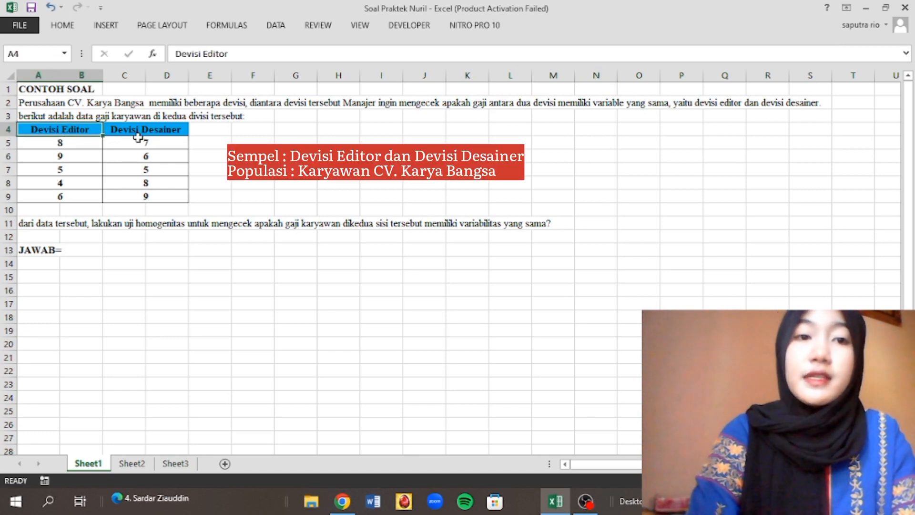
left_click(147, 130)
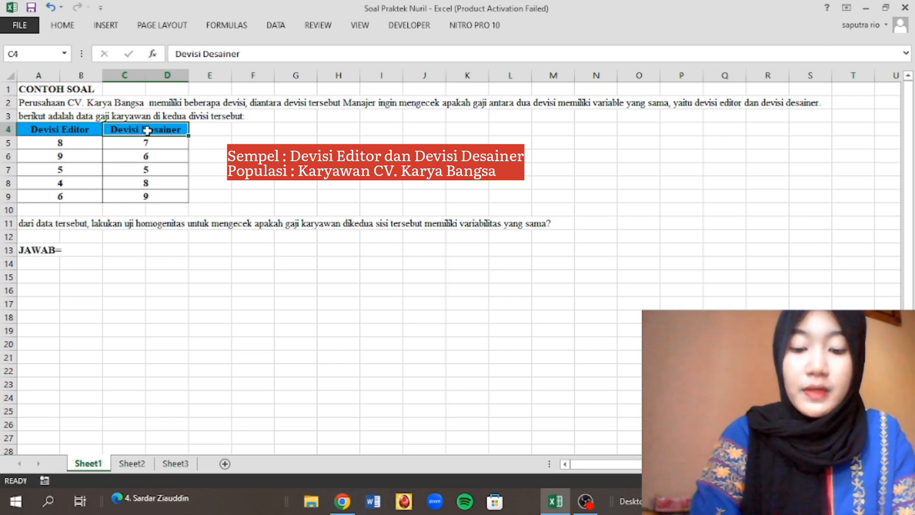
left_click(109, 105)
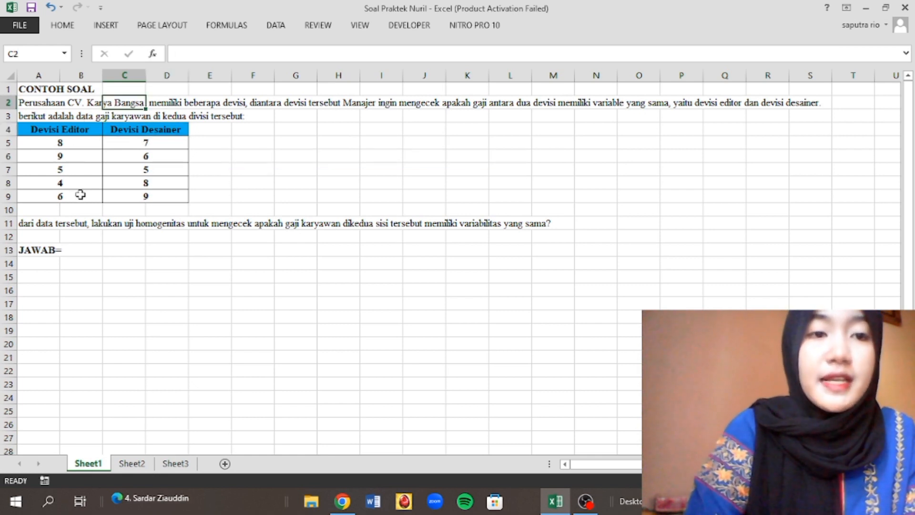
left_click(70, 249)
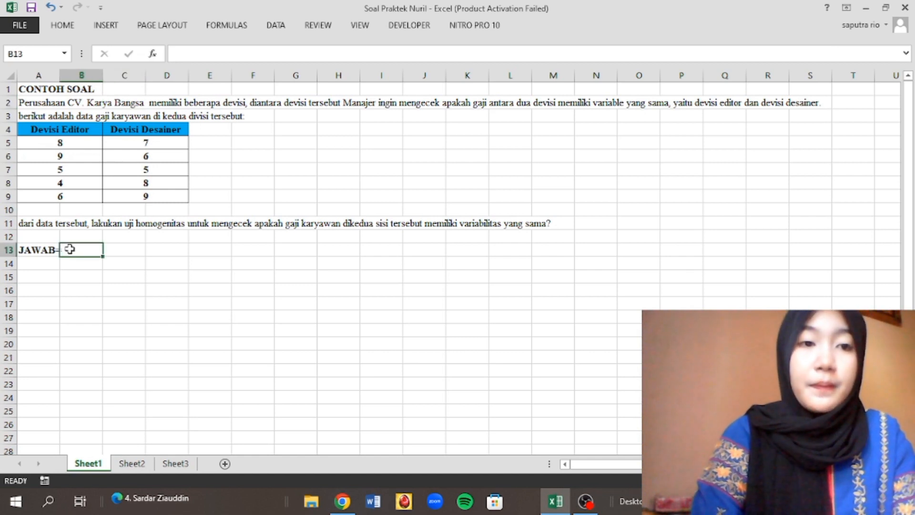
left_click(90, 273)
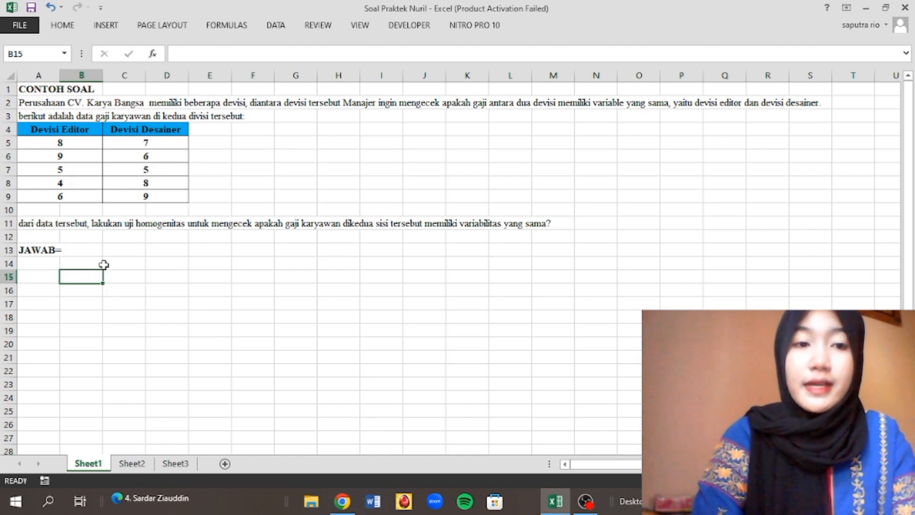
Step: Enter the label "Standar deviasi" in cell A14, under the JAWAB= heading
left_click(36, 264)
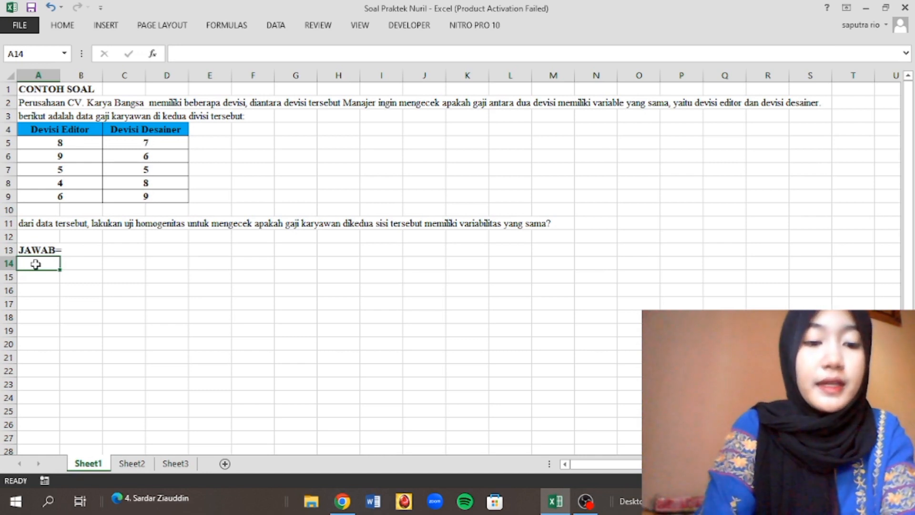
type("S")
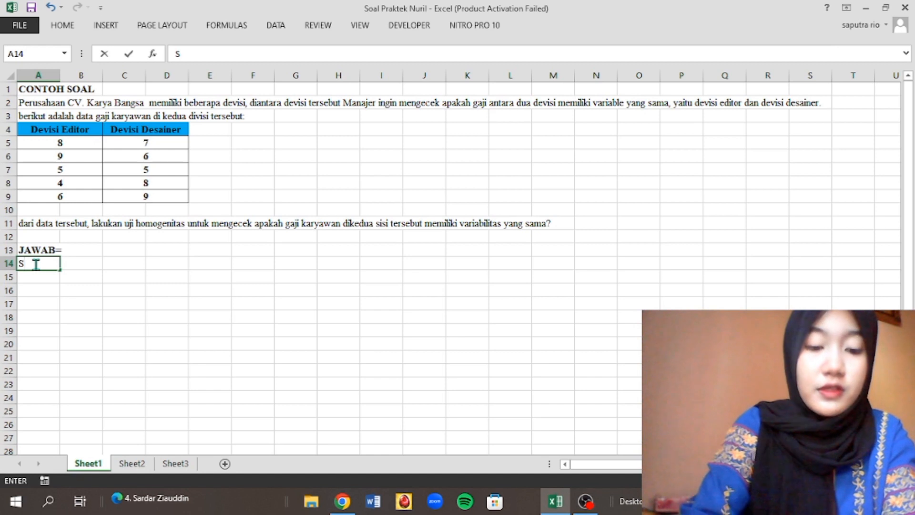
type("ta")
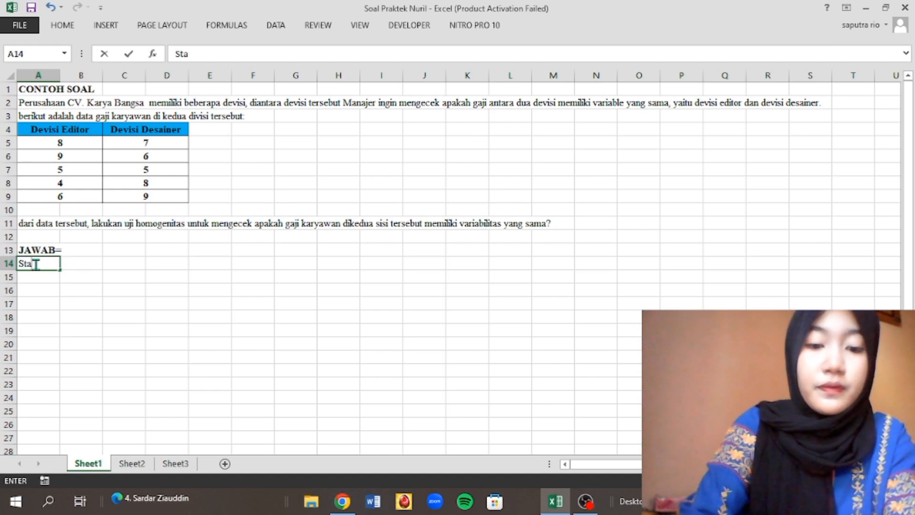
type("ndar ")
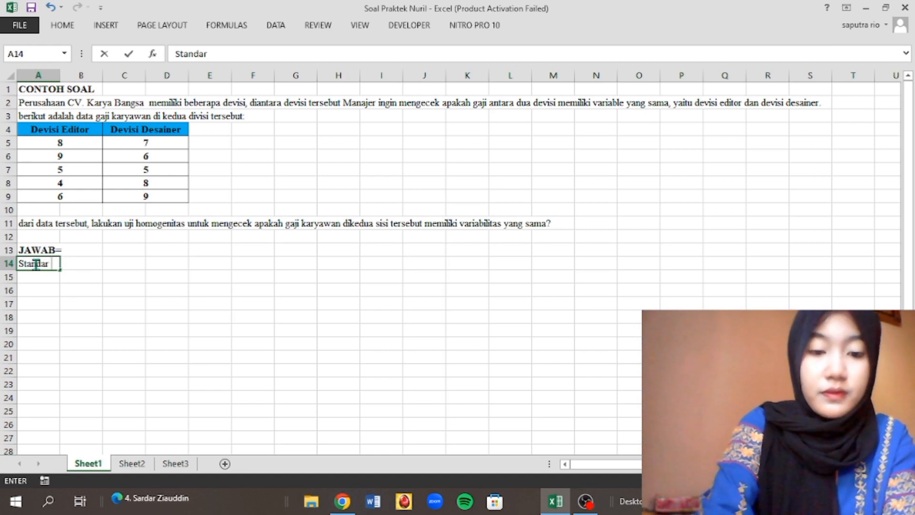
type("deviasi")
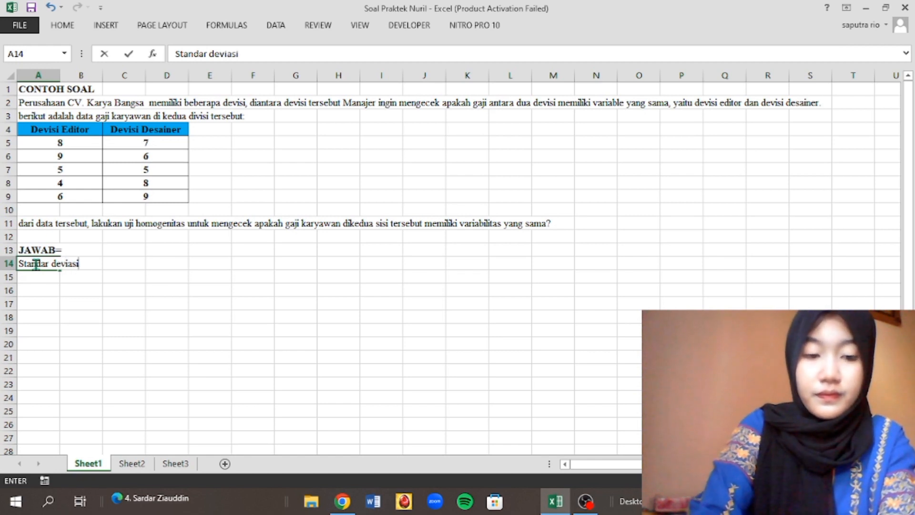
key("Tab")
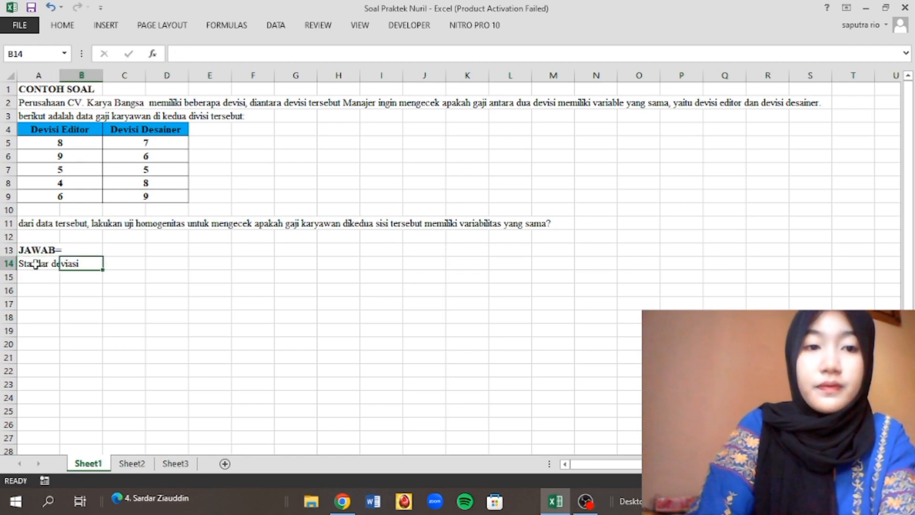
Step: Calculate the standard deviation of the Devisi Editor data in cell C14 with =STDEV(A4:B9)
key("Tab")
type("=")
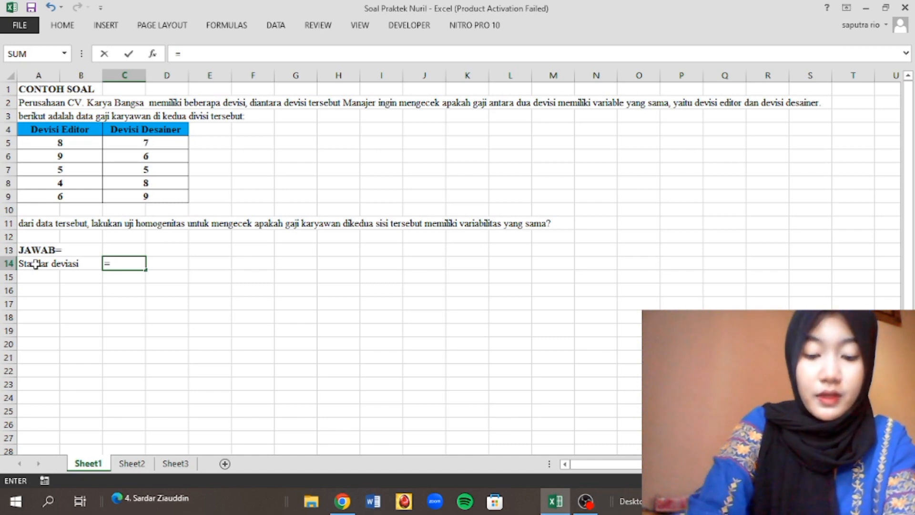
type("st")
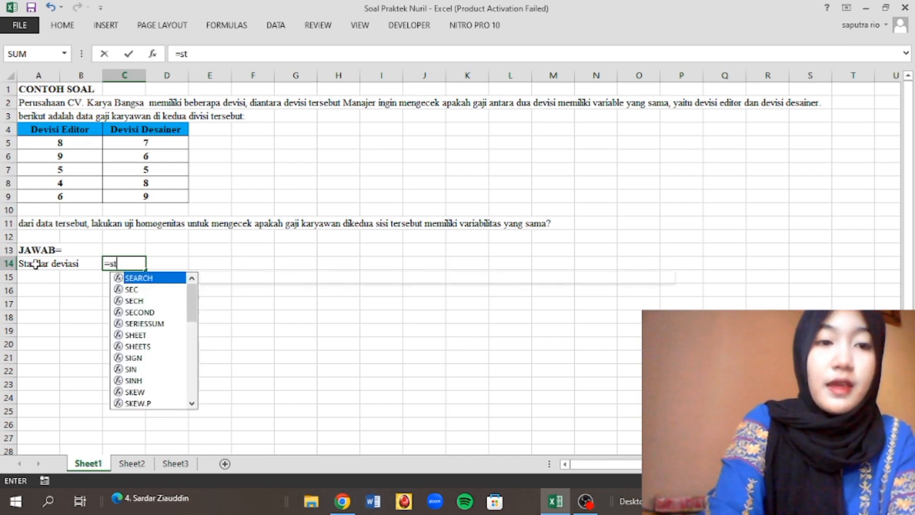
type("dev")
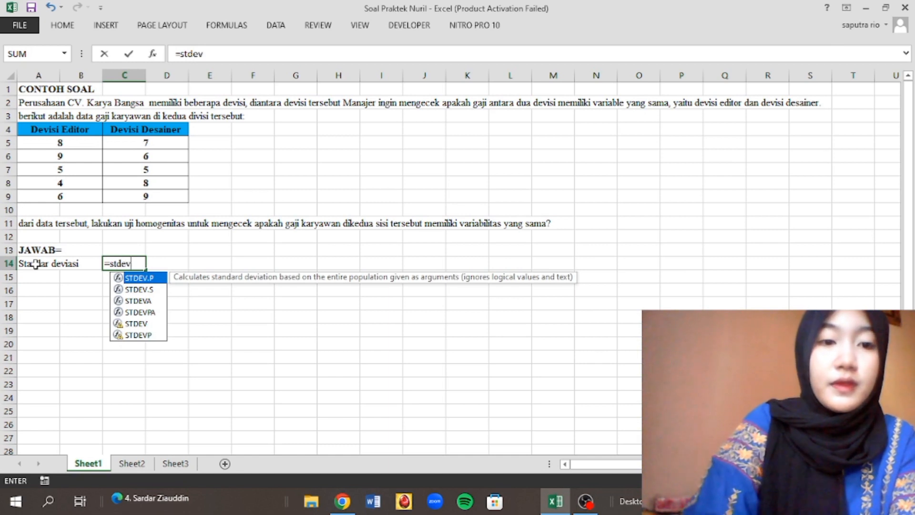
left_click(133, 326)
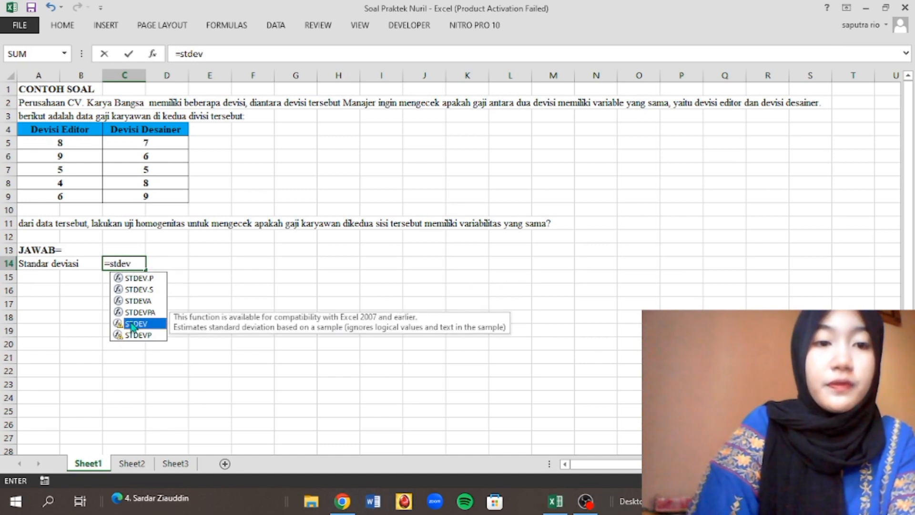
double_click(133, 326)
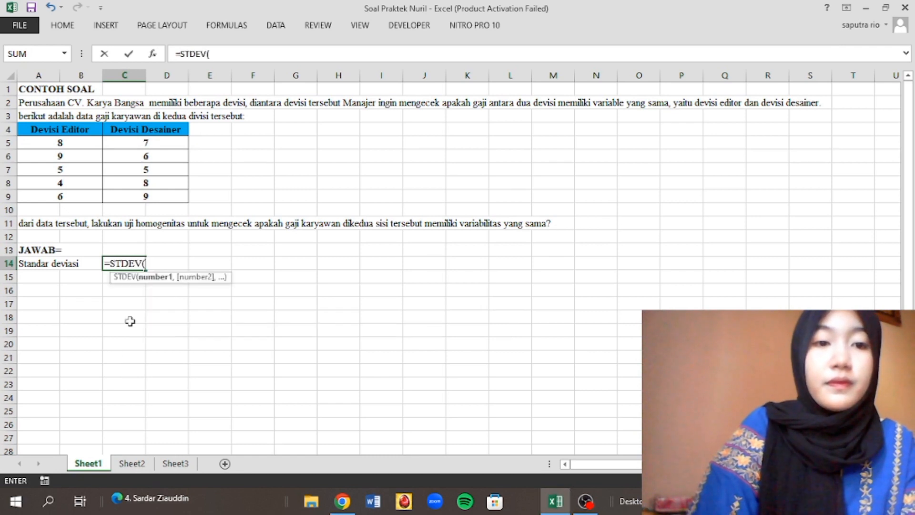
left_click(77, 130)
left_click_drag(77, 134, 78, 195)
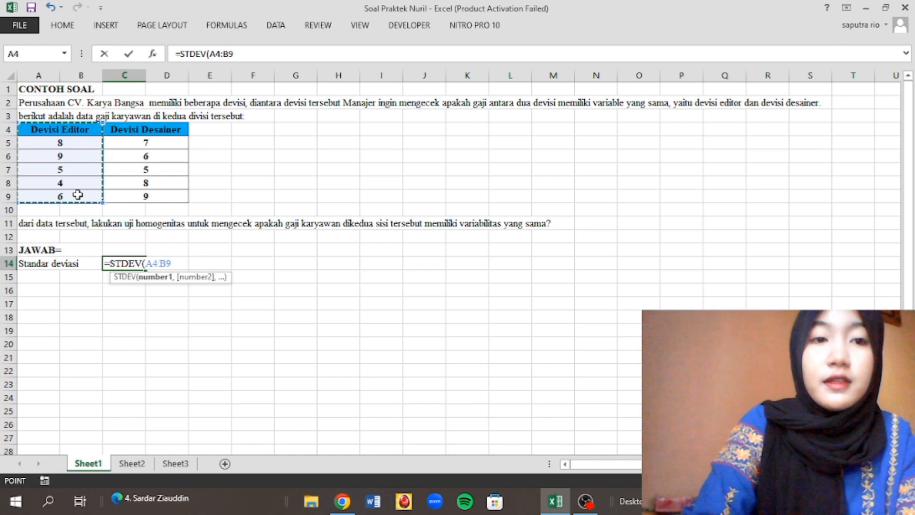
type(")")
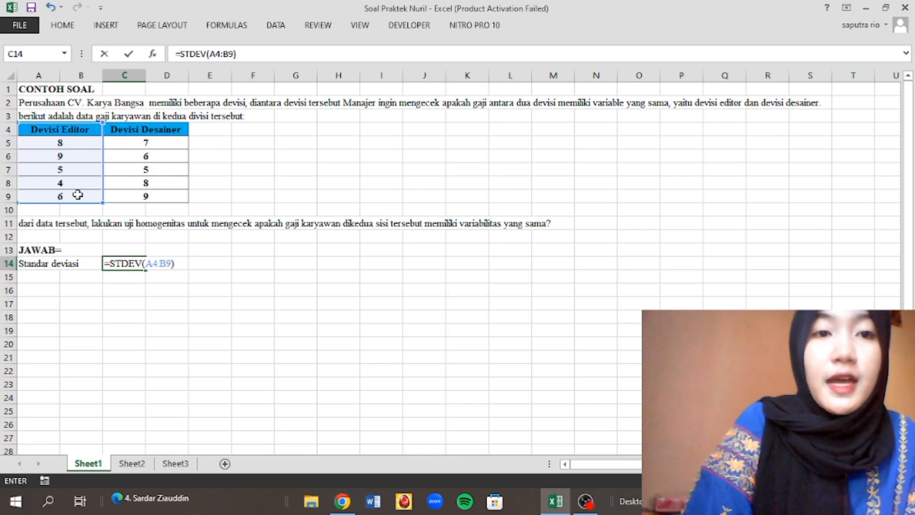
key("Return")
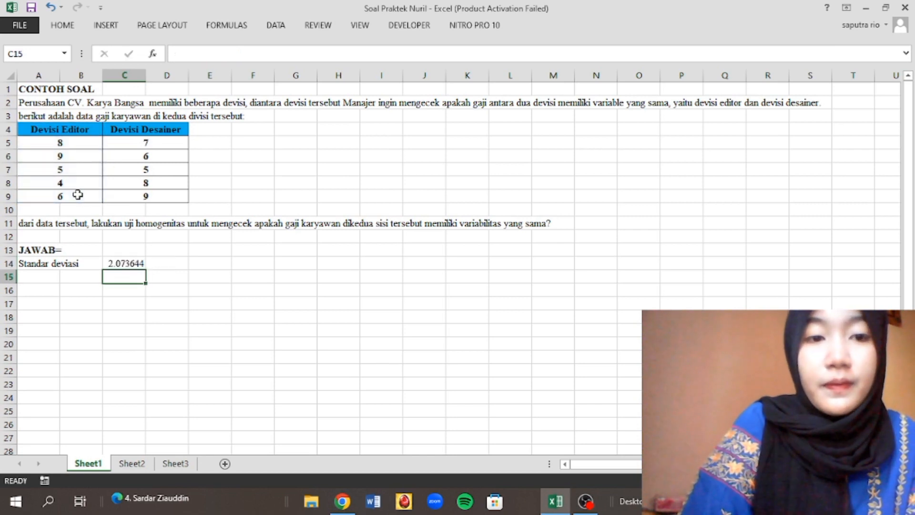
left_click(131, 261)
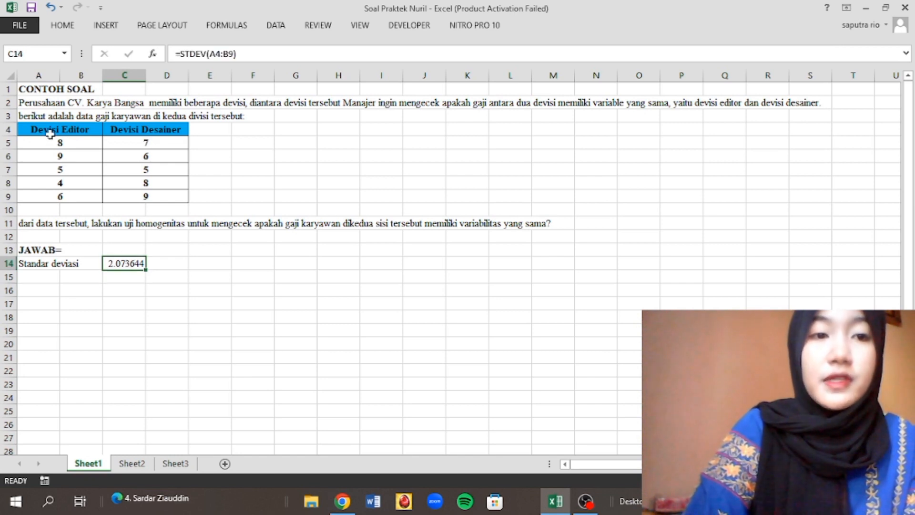
left_click(72, 130)
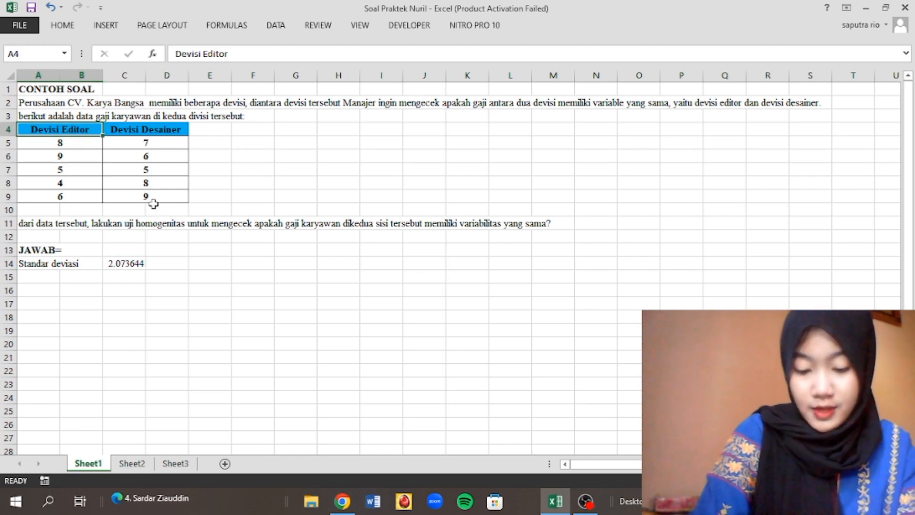
left_click(166, 266)
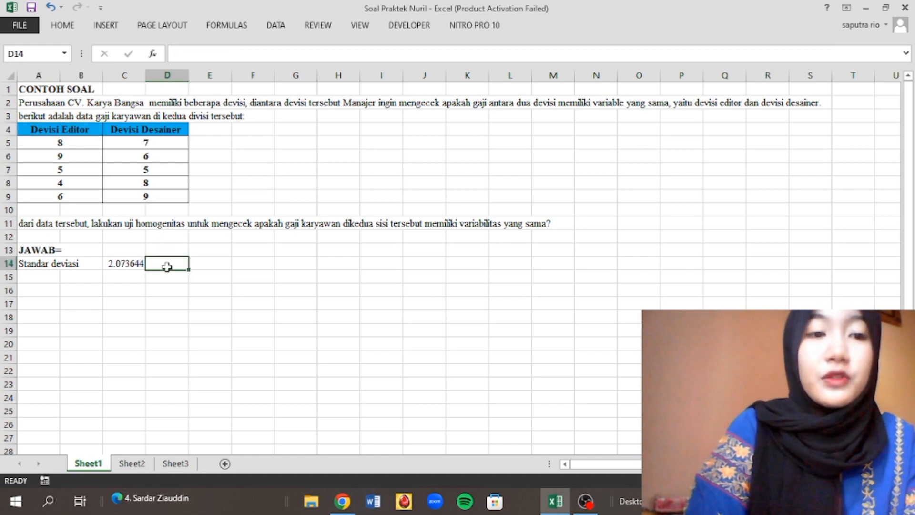
left_click(141, 129)
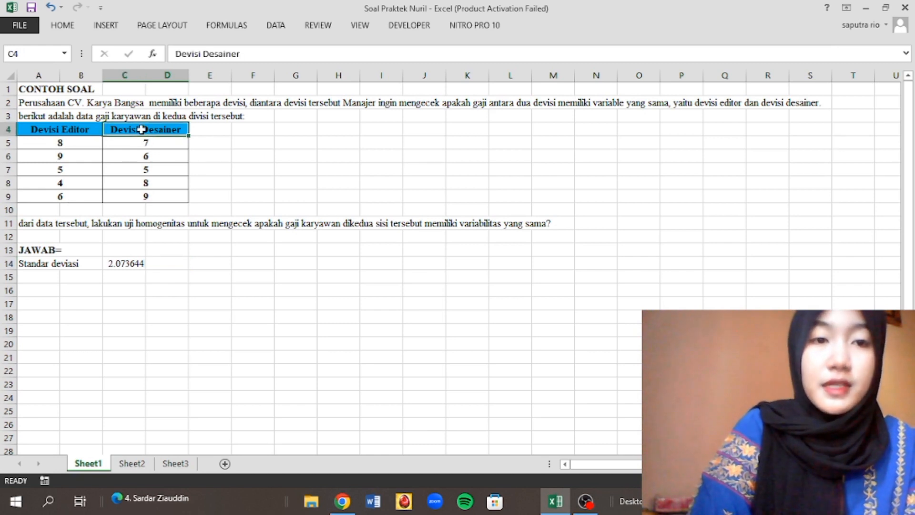
Step: Calculate the standard deviation of the Devisi Desainer data in cell D14 with =STDEV(C4:D9)
left_click(164, 267)
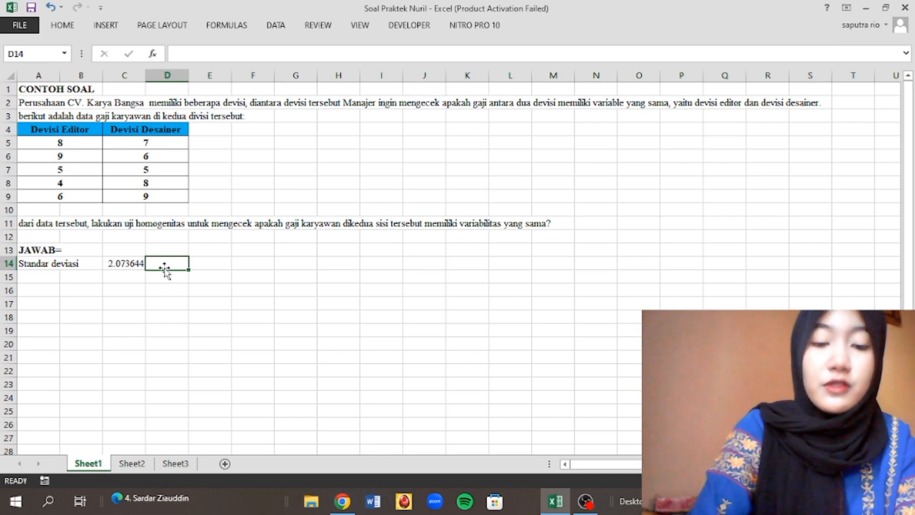
type("=")
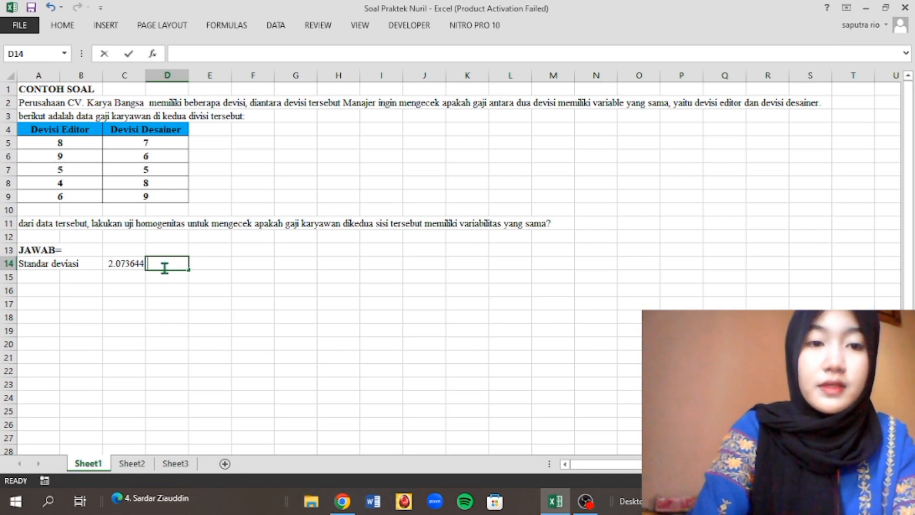
type("st")
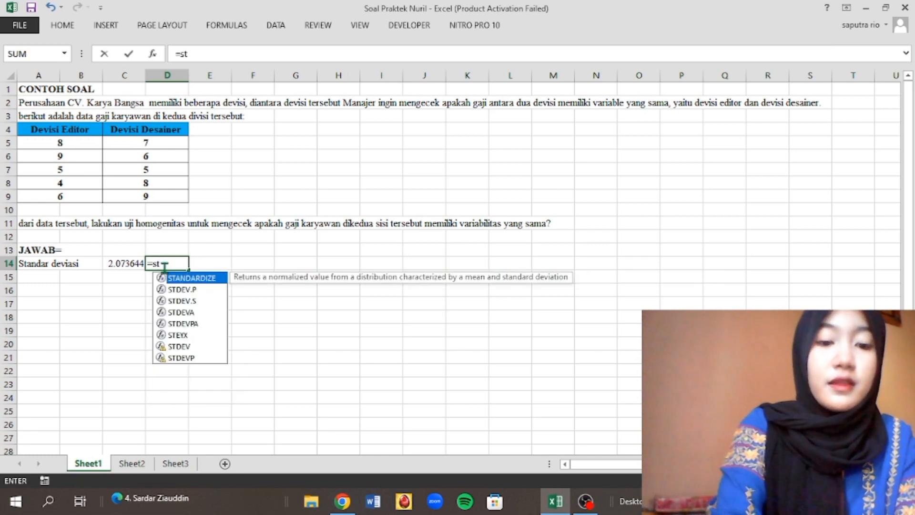
type("edev")
key("BackSpace")
key("BackSpace")
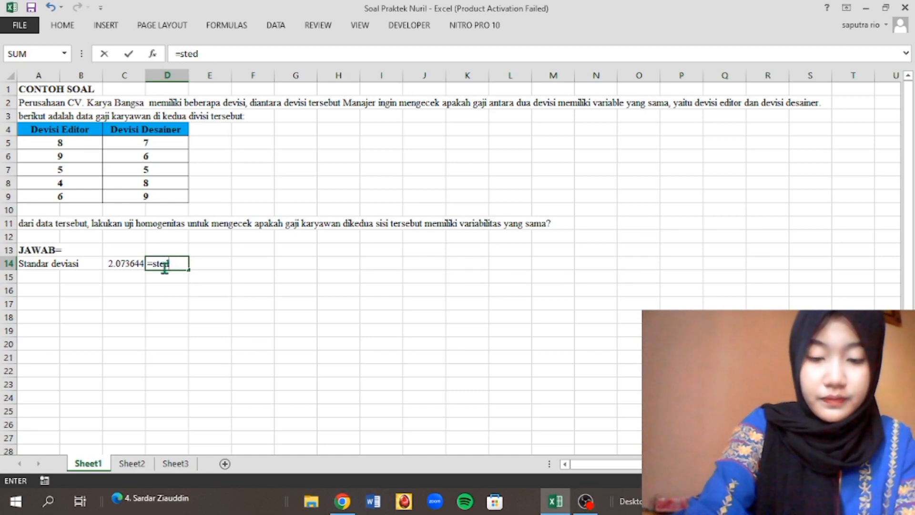
key("BackSpace")
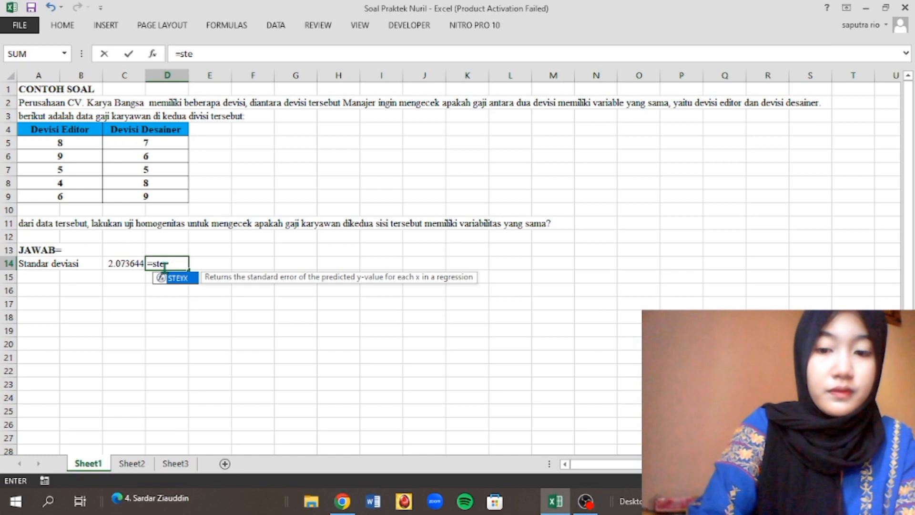
key("BackSpace")
type("de")
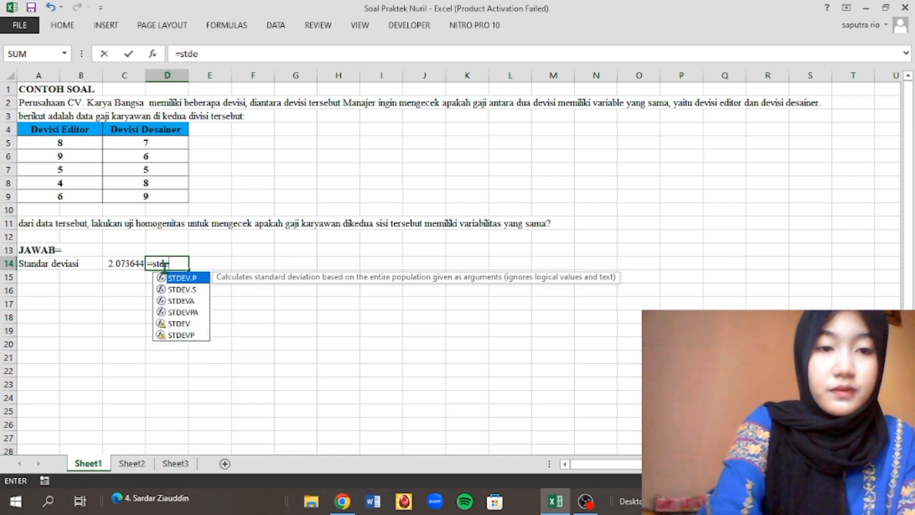
left_click(180, 324)
double_click(180, 324)
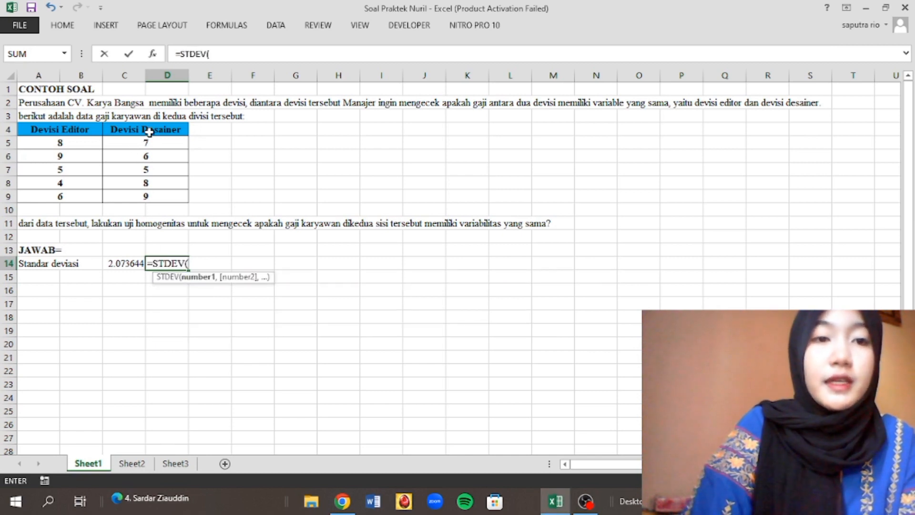
left_click_drag(156, 128, 159, 195)
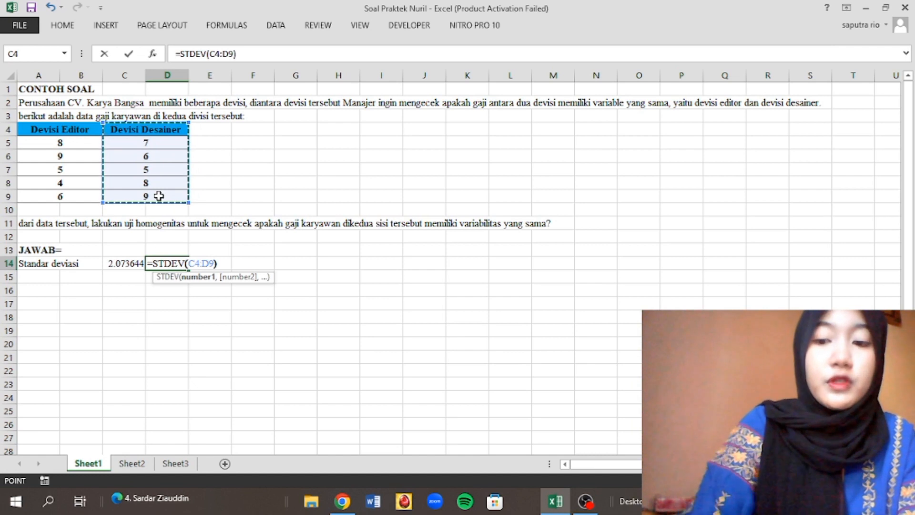
type(")")
key("Return")
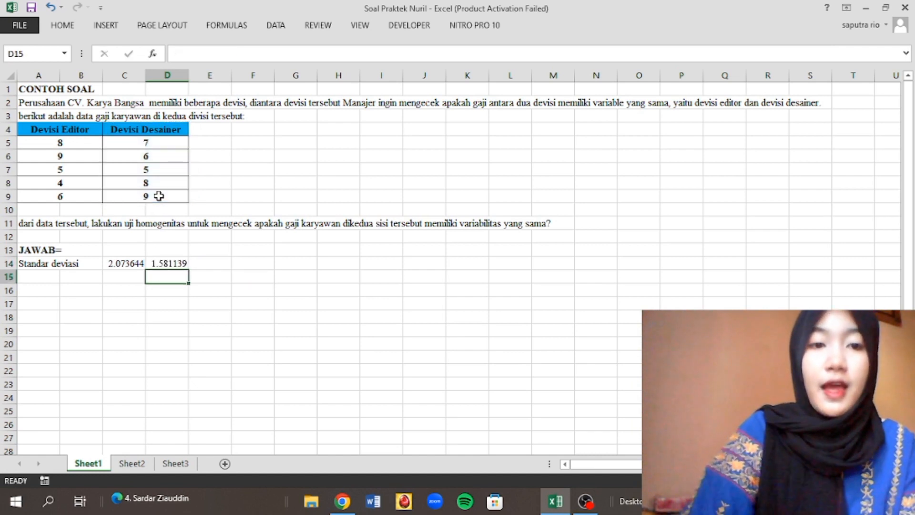
left_click(163, 262)
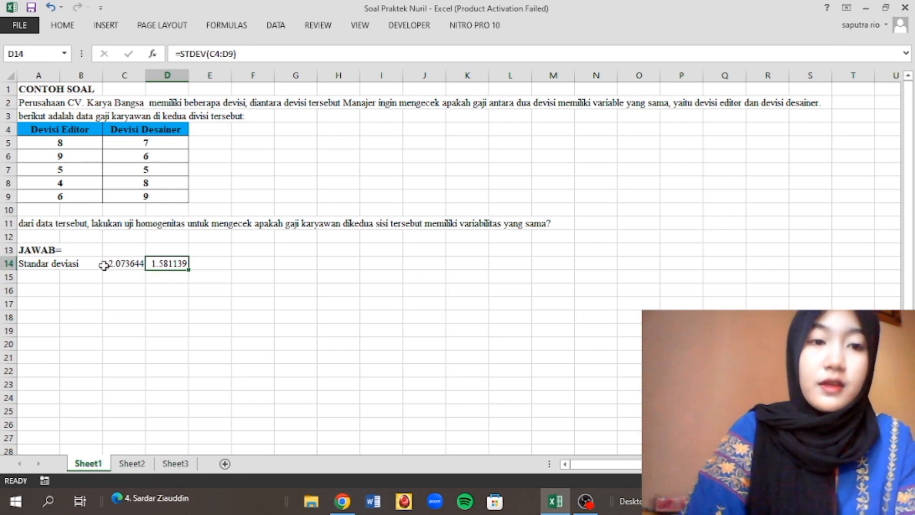
left_click(45, 274)
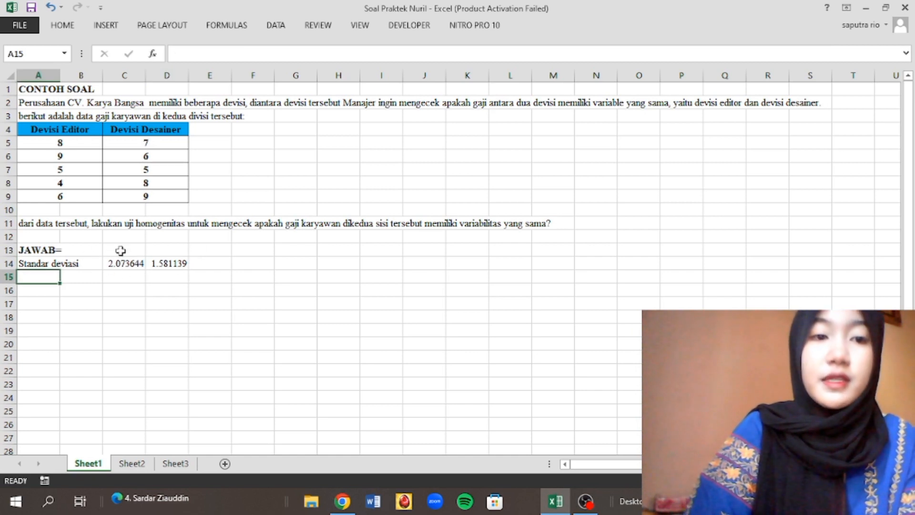
left_click(120, 251)
left_click(120, 265)
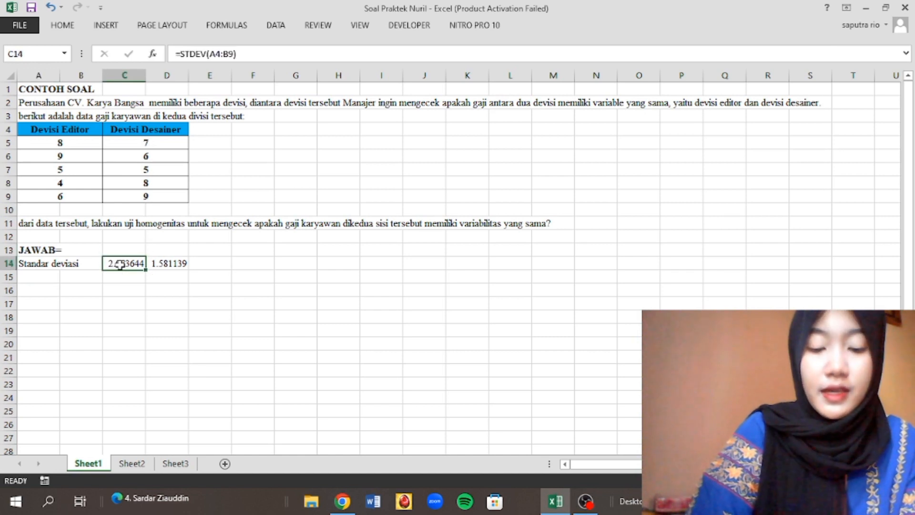
Step: Enter the label "Fhitung=" in cell A15, below the Standar deviasi label
left_click(52, 275)
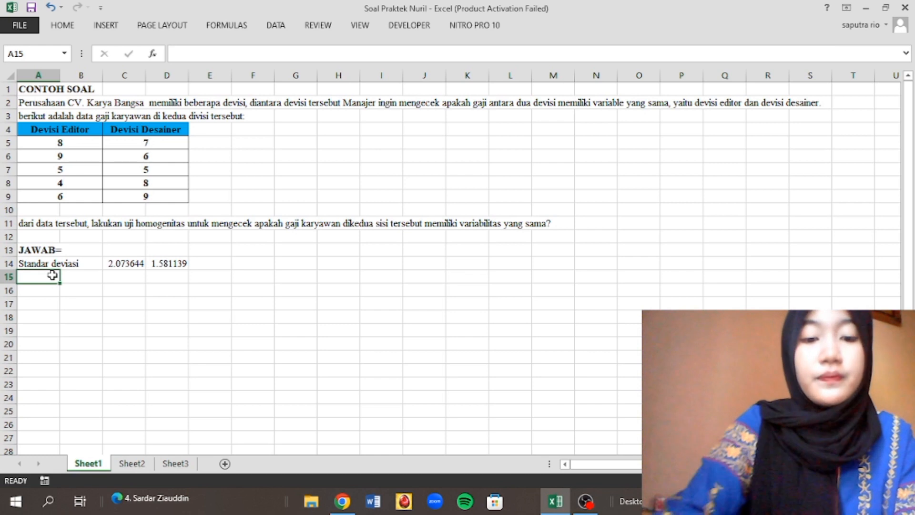
type("Fhitung")
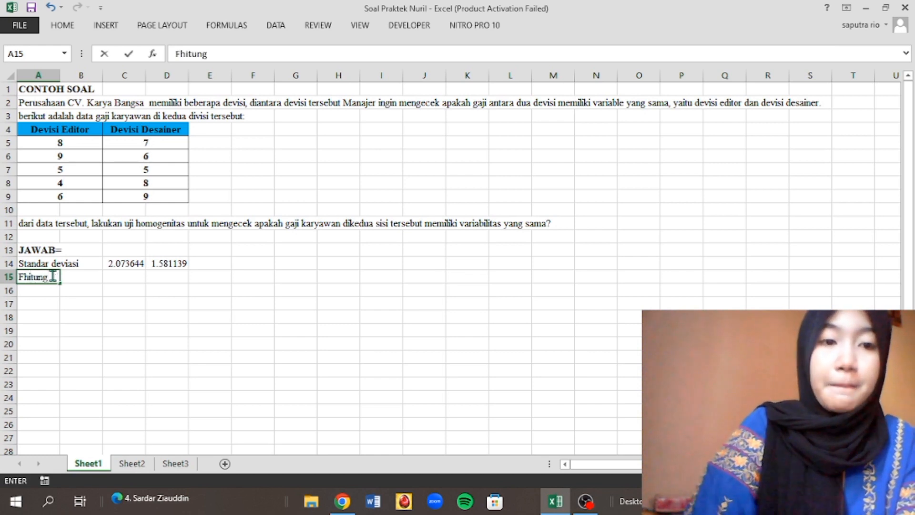
key("Tab")
key("Tab")
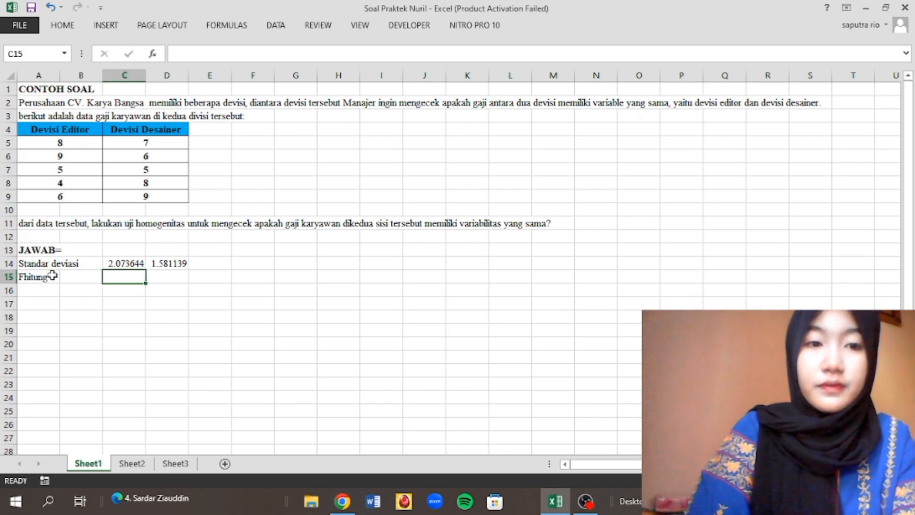
key("Left")
key("Left")
type("=")
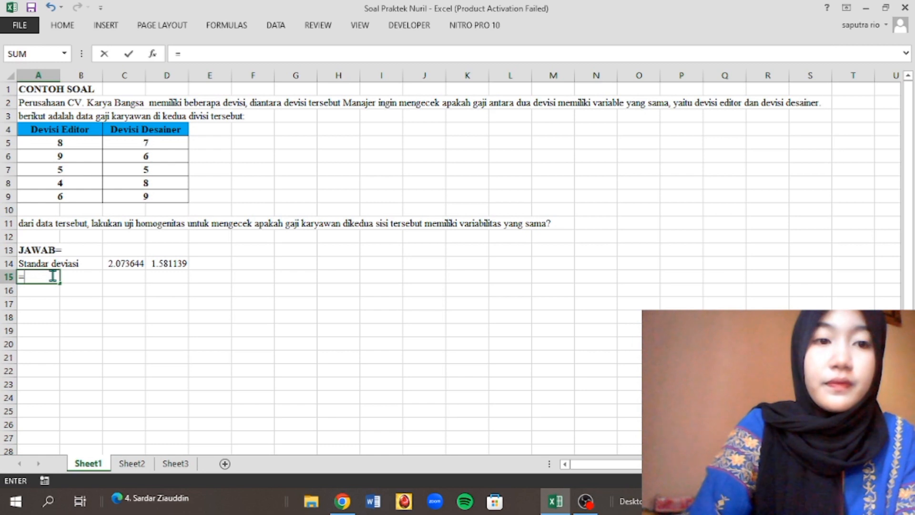
key("BackSpace")
type("F")
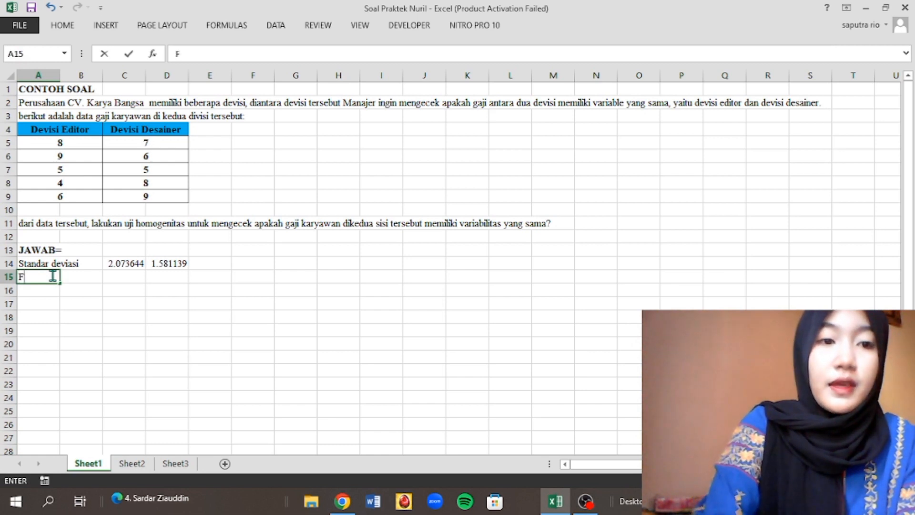
type("h")
key("BackSpace")
type("Hitung=")
key("Tab")
Step: Write the text formula "S terbesar/ S terkecil" in cell C15 beside the Fhitung= label
key("Tab")
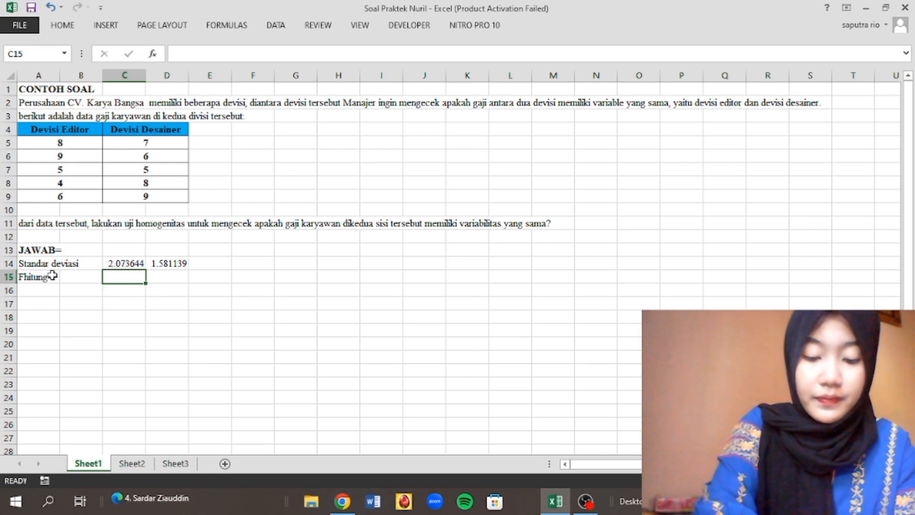
type("S terbesar/ S t")
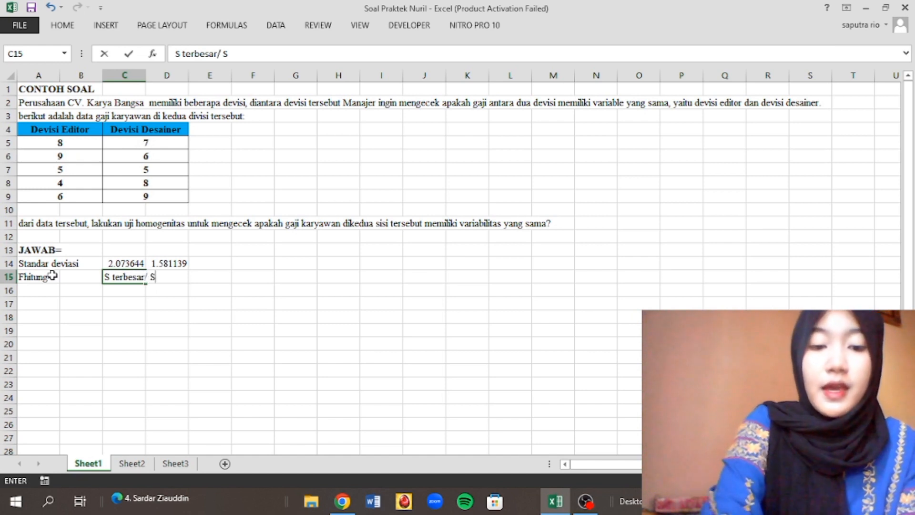
type("erkecil")
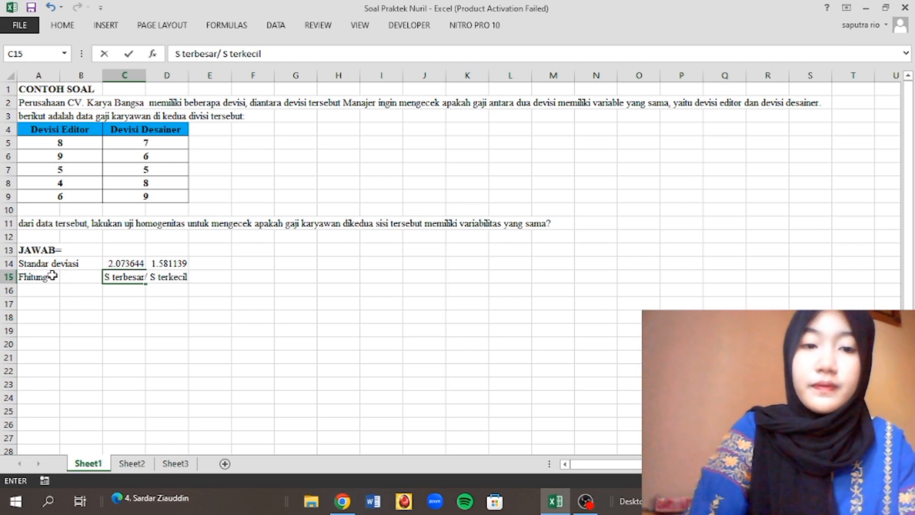
key("Return")
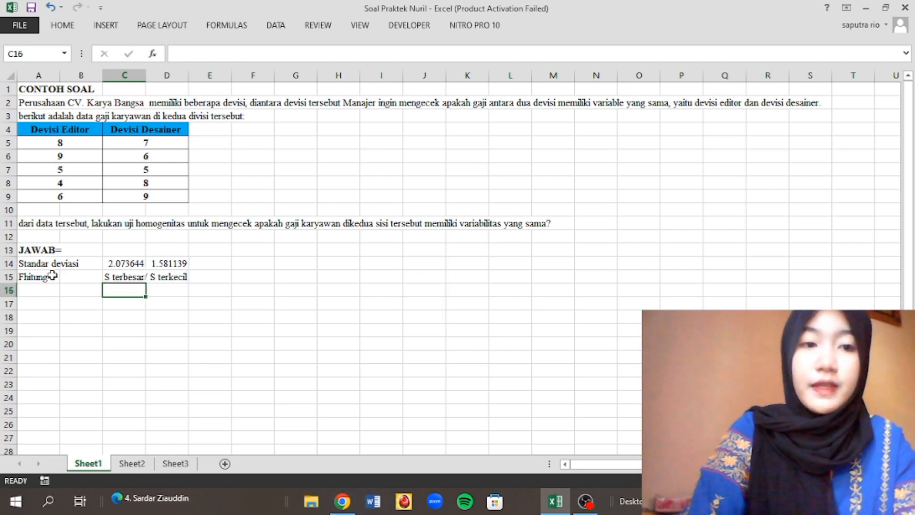
Step: Enter a second "Fhitung=" label in cell A16 for the calculated value
key("Left")
key("Left")
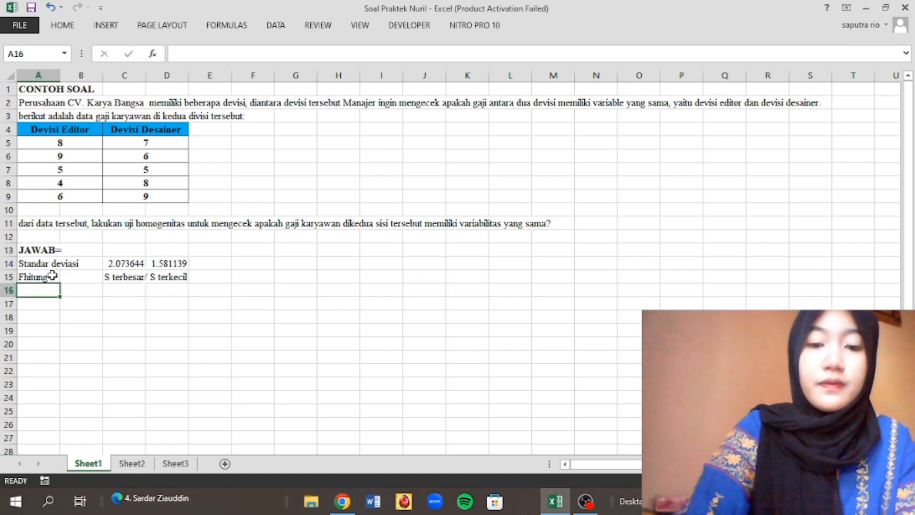
type("Fhitung=")
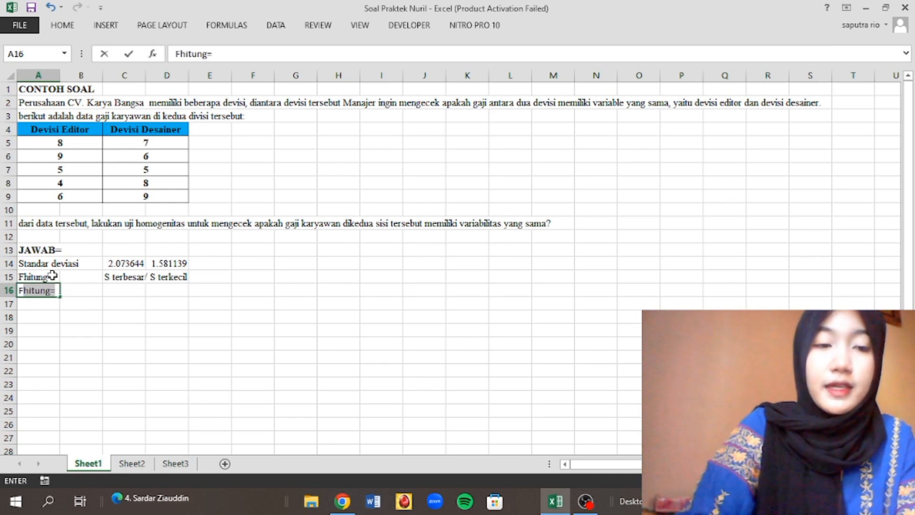
key("Tab")
Step: Calculate Fhitung in cell C16 by dividing the larger standard deviation by the smaller one with =C14/D14
key("Right")
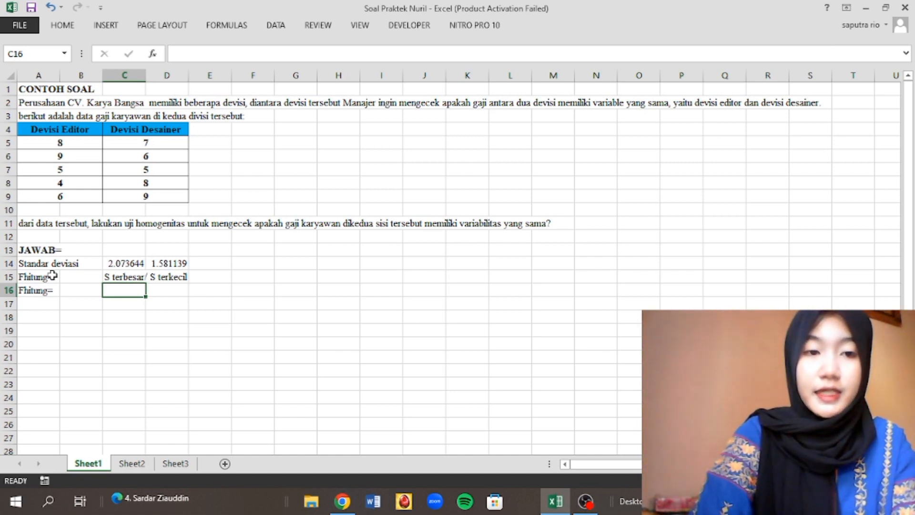
left_click(128, 265)
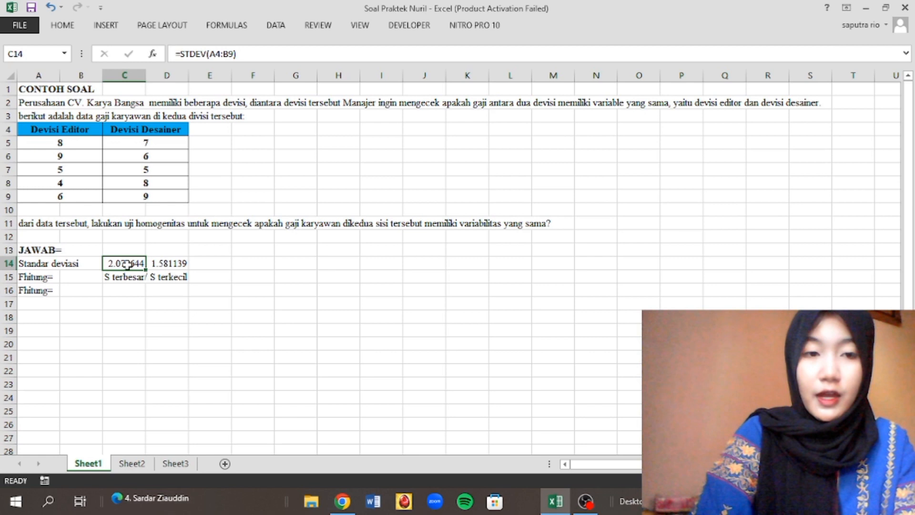
left_click(168, 263)
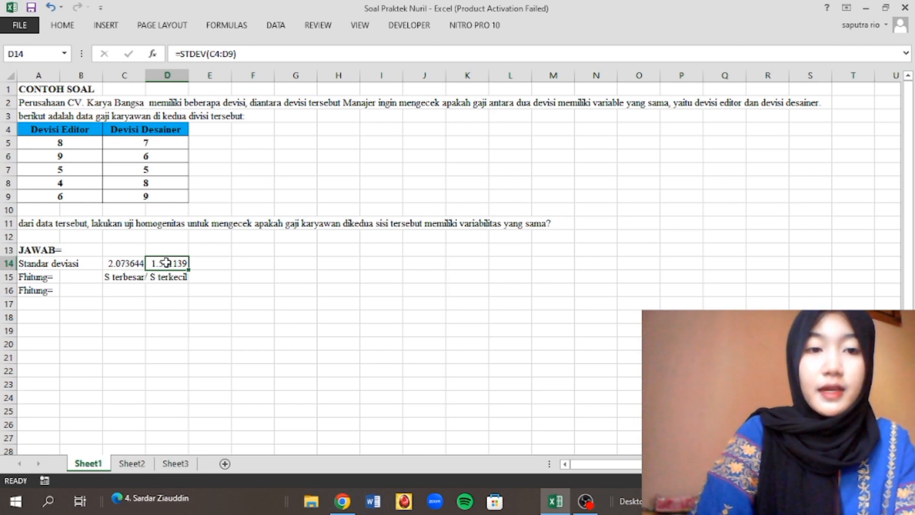
left_click(124, 263)
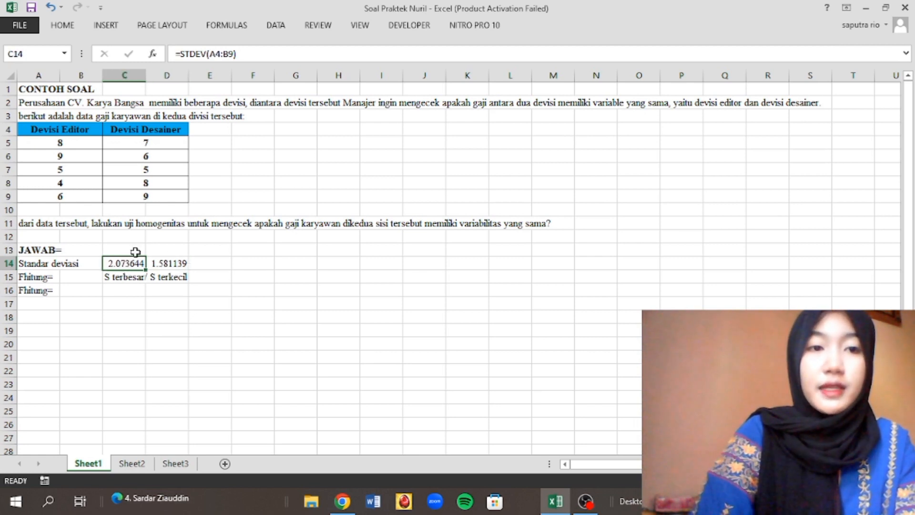
left_click(122, 288)
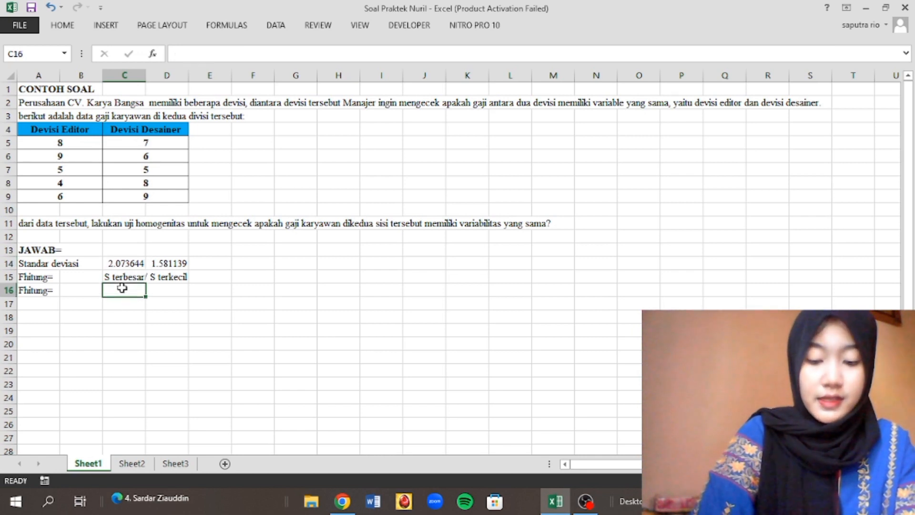
type("=")
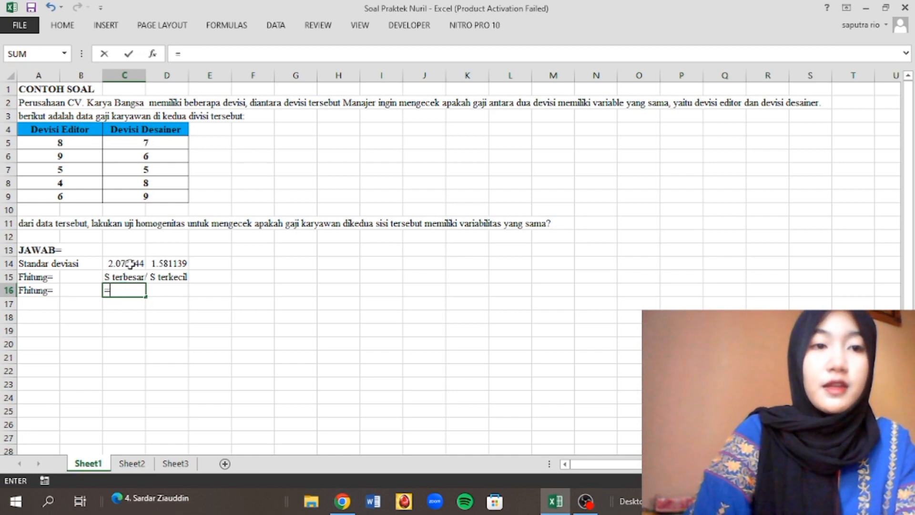
left_click(129, 264)
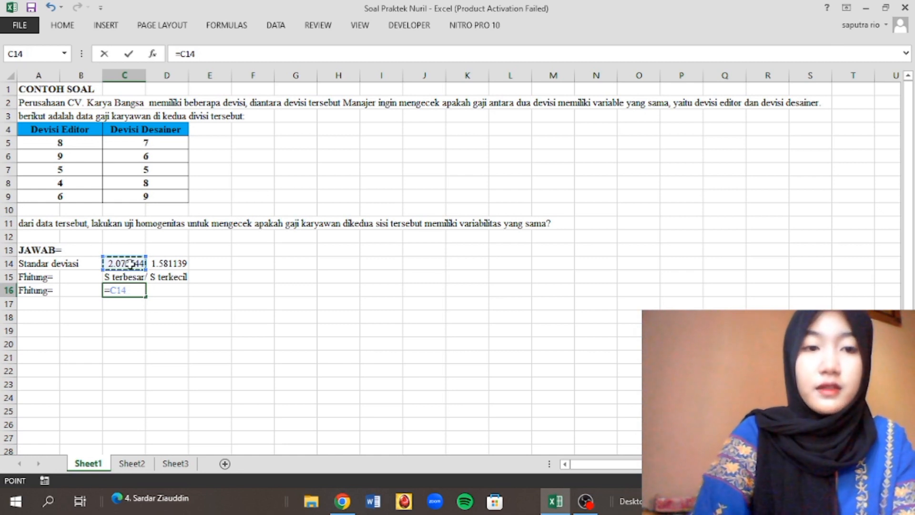
type("/")
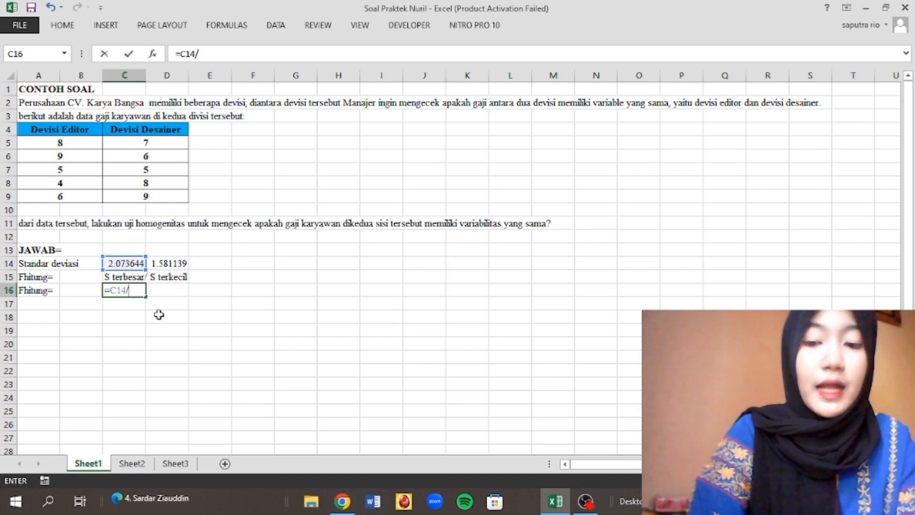
left_click(165, 263)
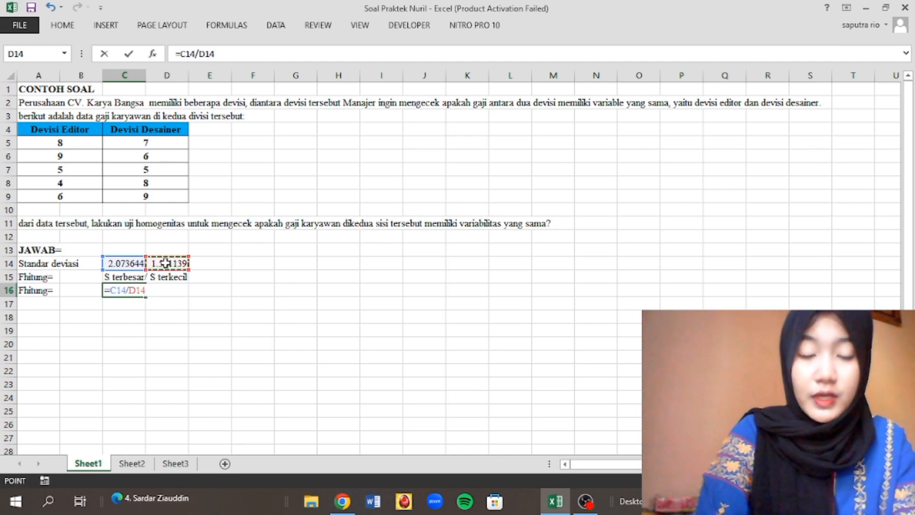
key("Return")
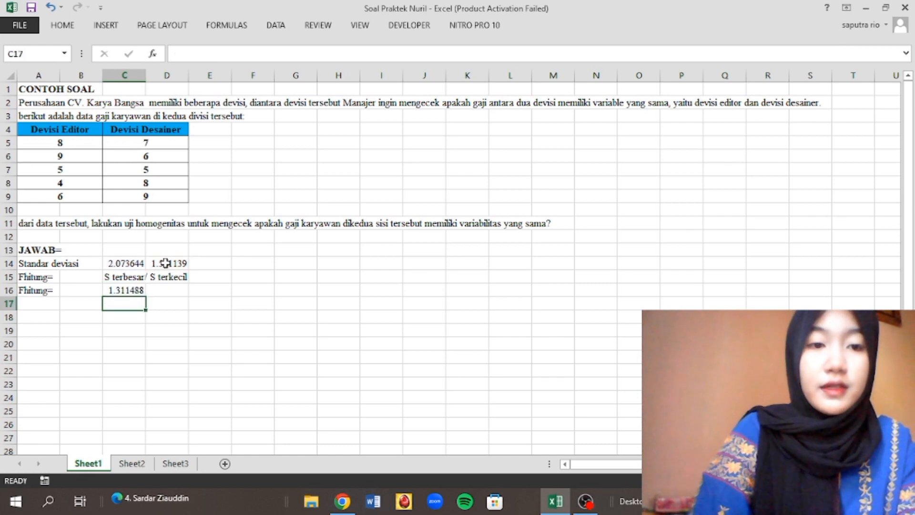
Step: Examine the Fhitung result in C16 together with the standard deviations in C14 and D14 that it is based on
left_click(122, 288)
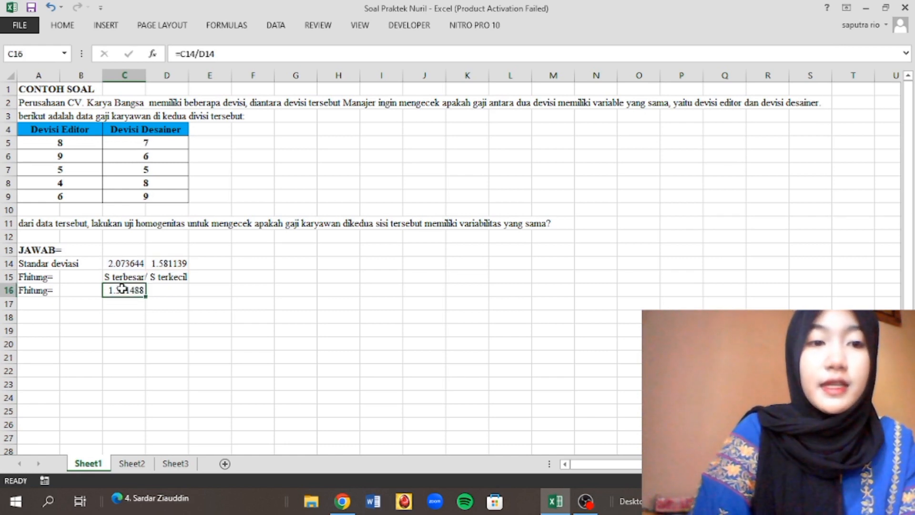
left_click(125, 265)
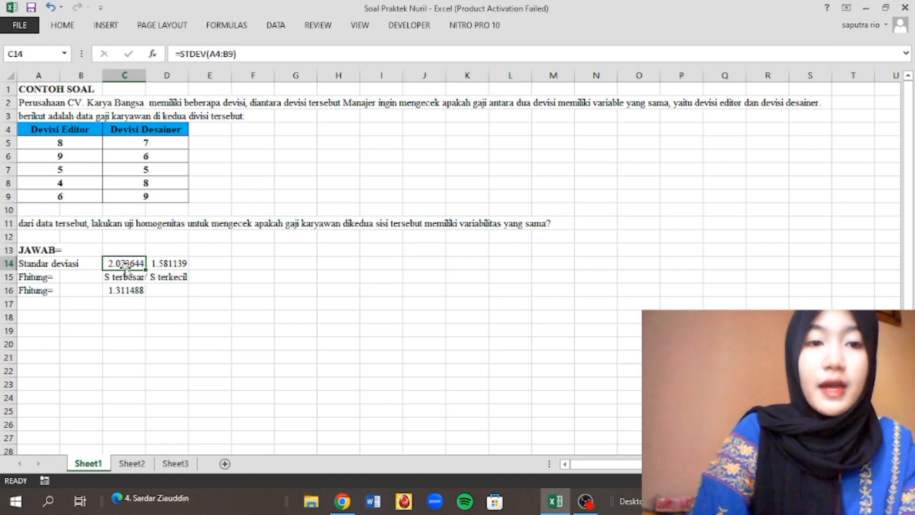
left_click(173, 262)
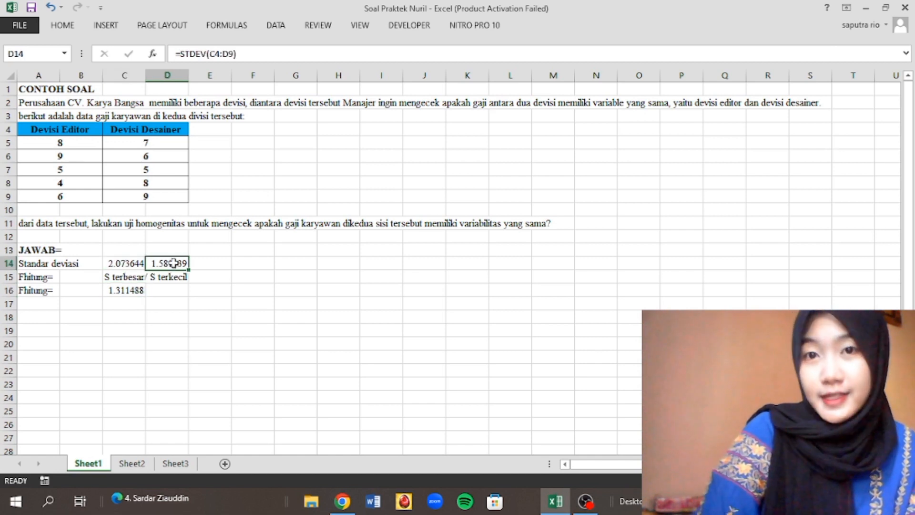
left_click(122, 290)
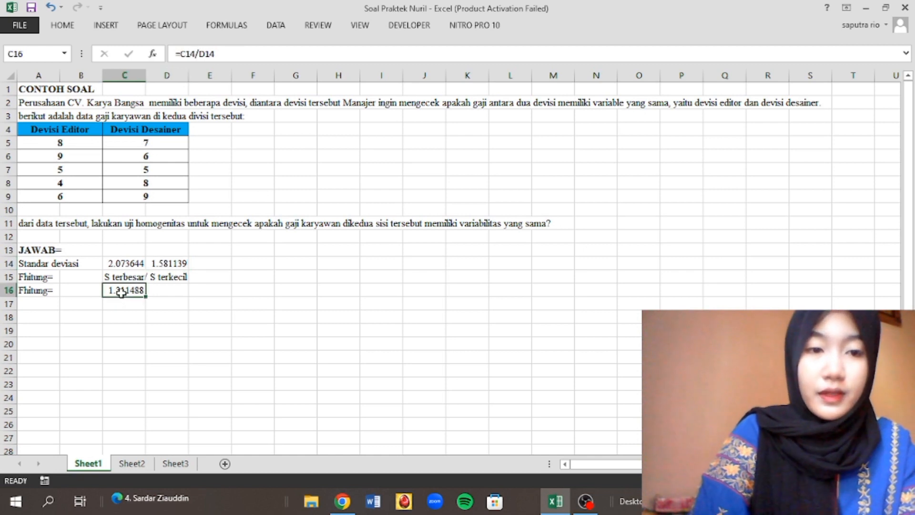
left_click(45, 300)
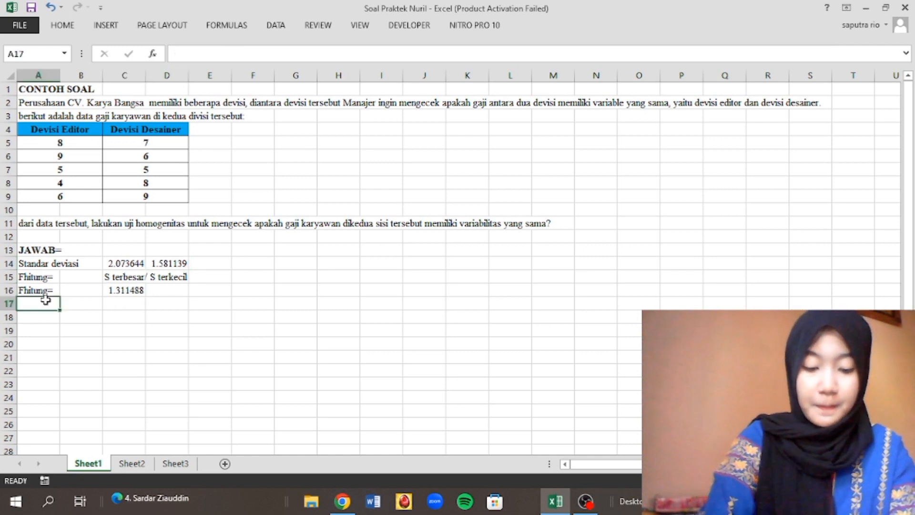
left_click_drag(45, 300, 100, 274)
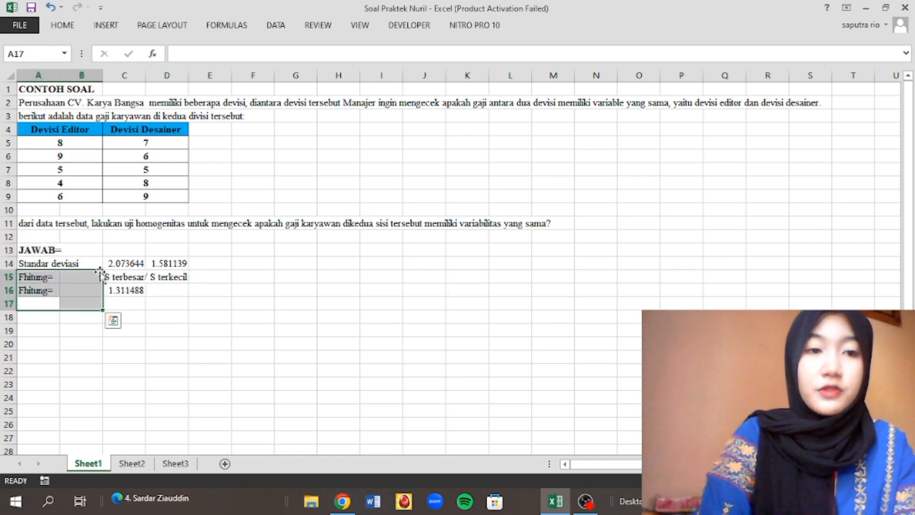
left_click(64, 293)
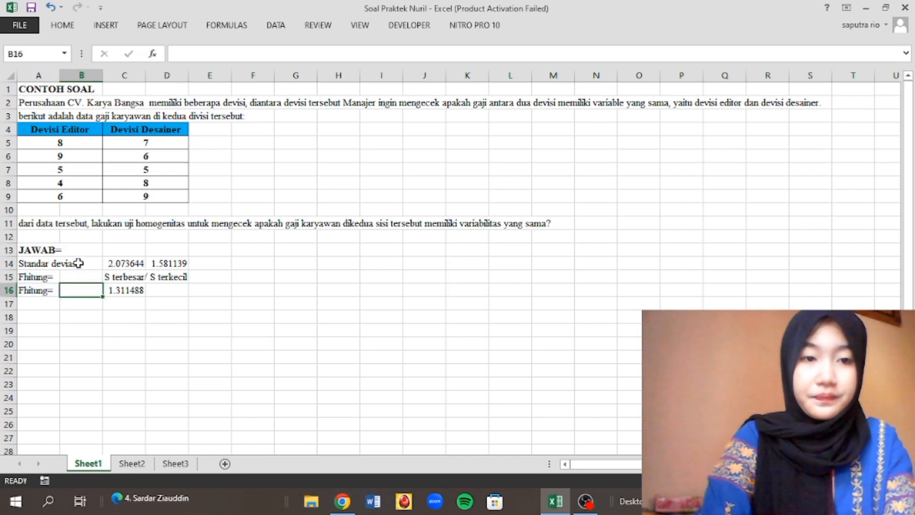
left_click(32, 292)
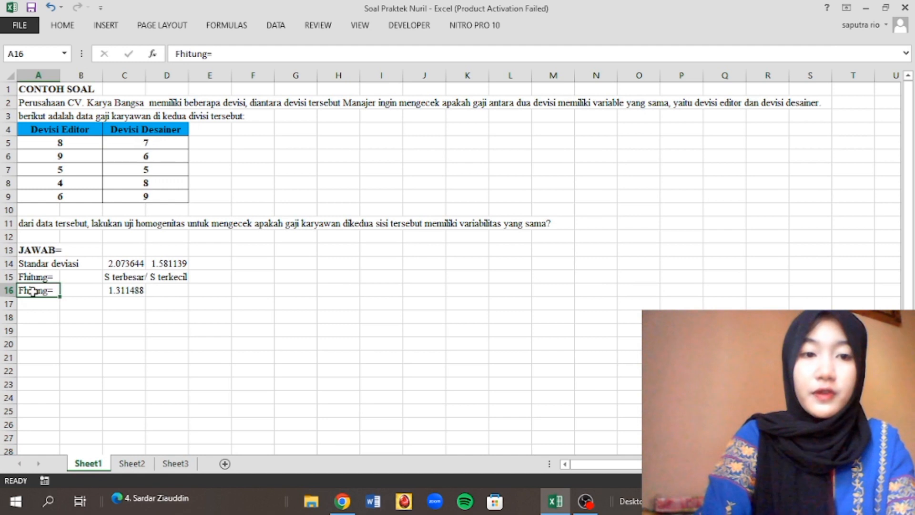
left_click(133, 292)
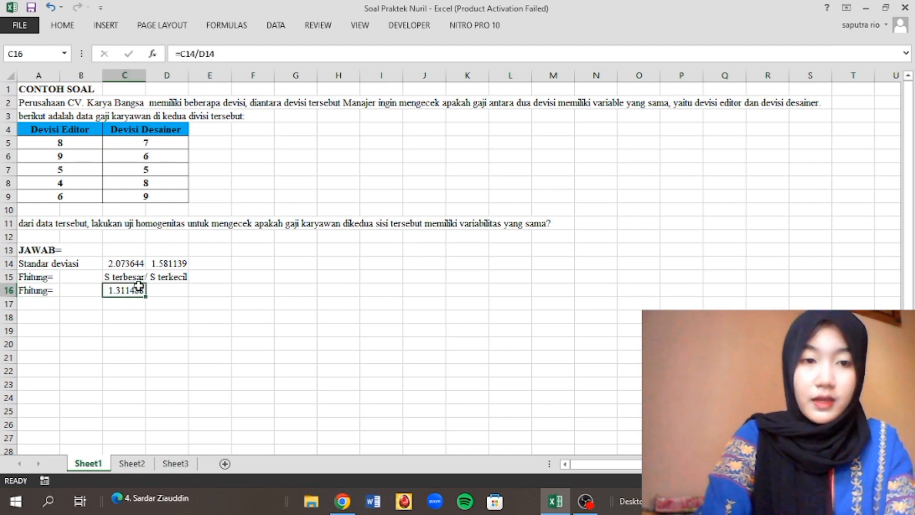
Step: Highlight the Fhitung result row, cells A16:C16, with a yellow fill
left_click(30, 291)
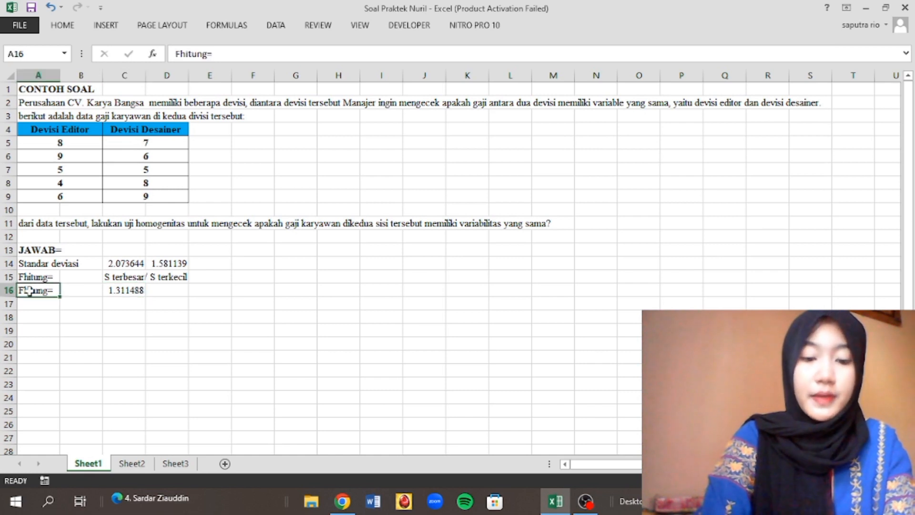
left_click_drag(30, 291, 127, 291)
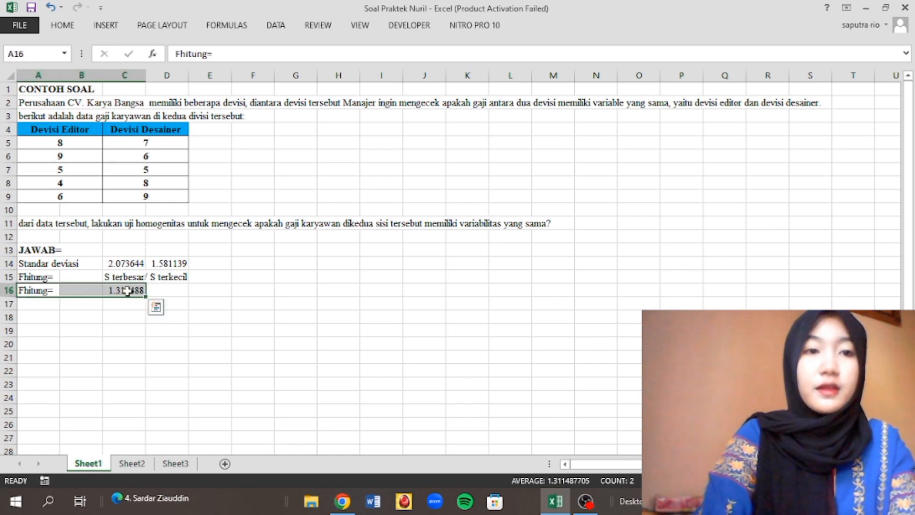
left_click(69, 27)
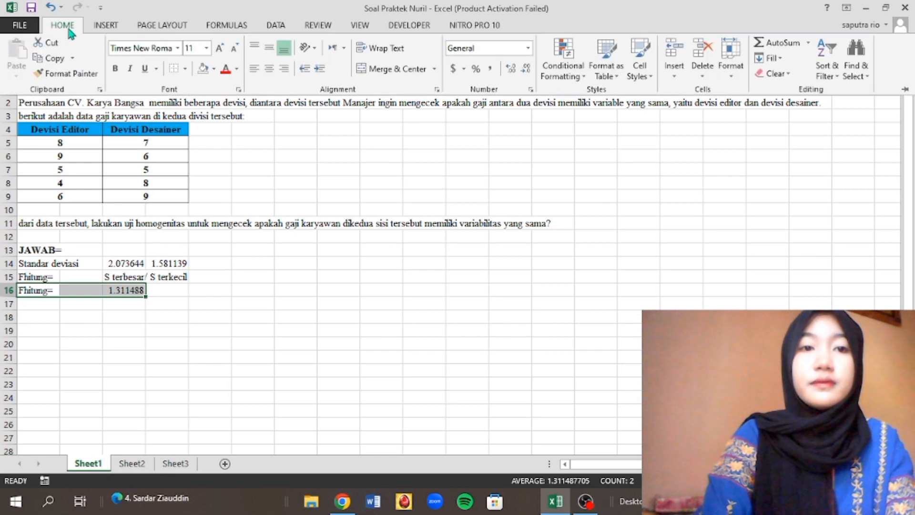
left_click(214, 72)
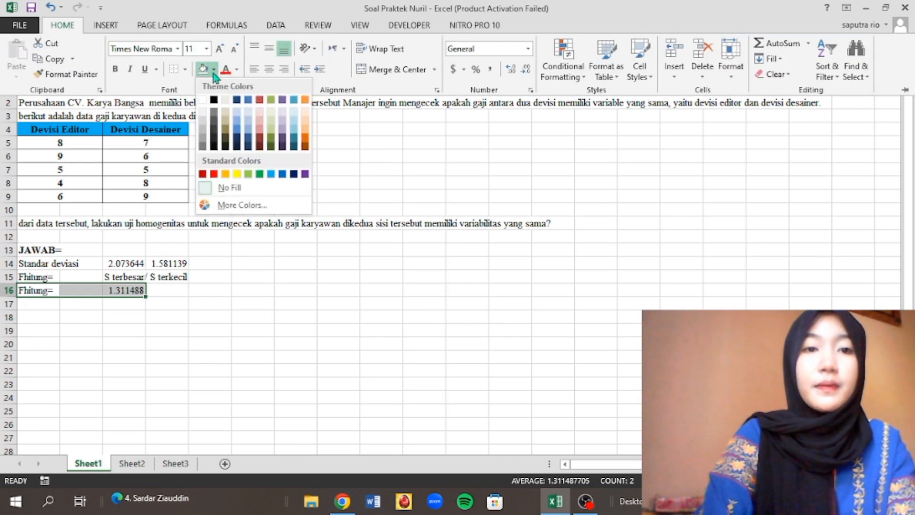
left_click(237, 174)
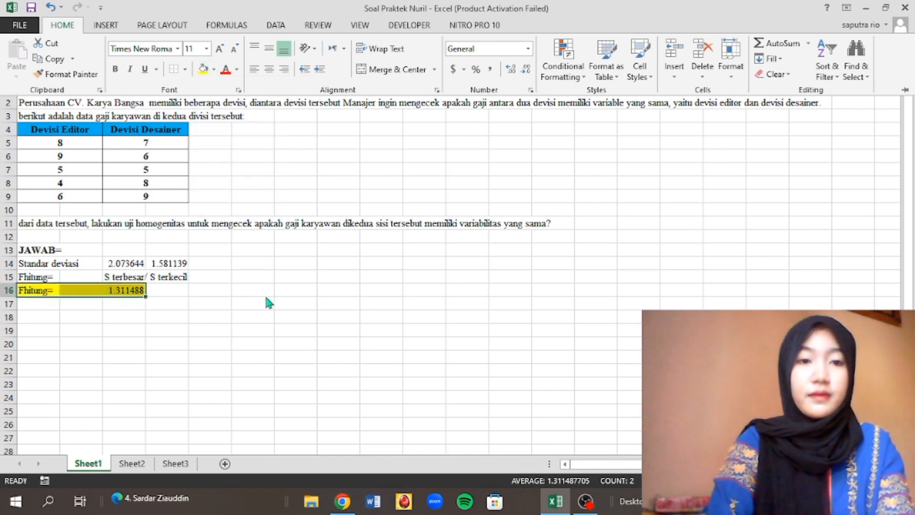
left_click(226, 293)
left_click(215, 281)
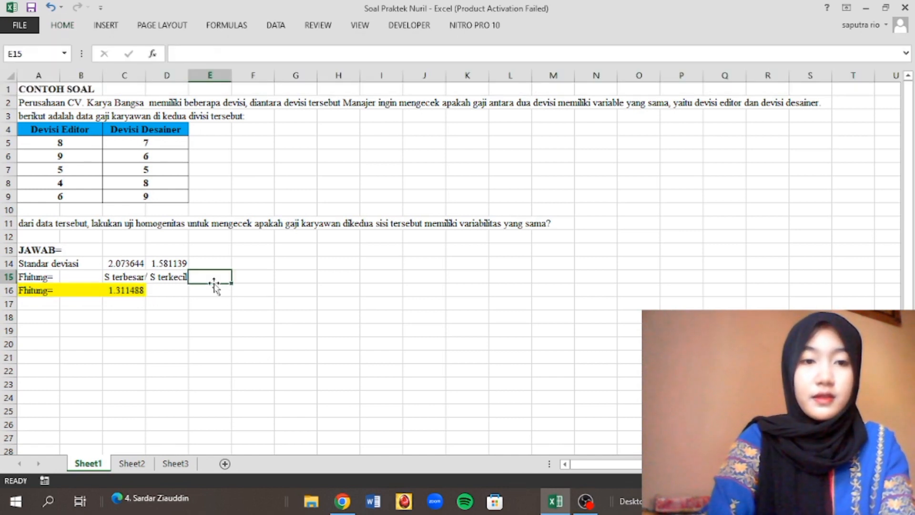
left_click(239, 261)
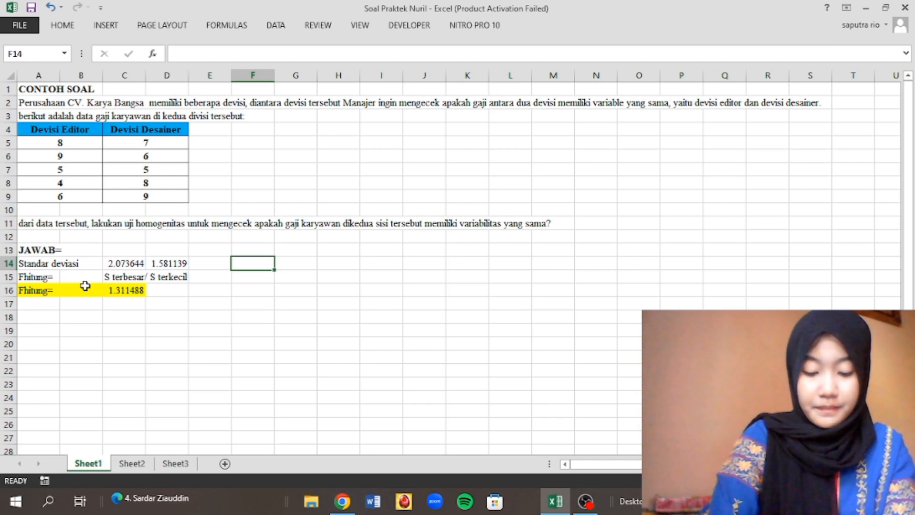
left_click(94, 308)
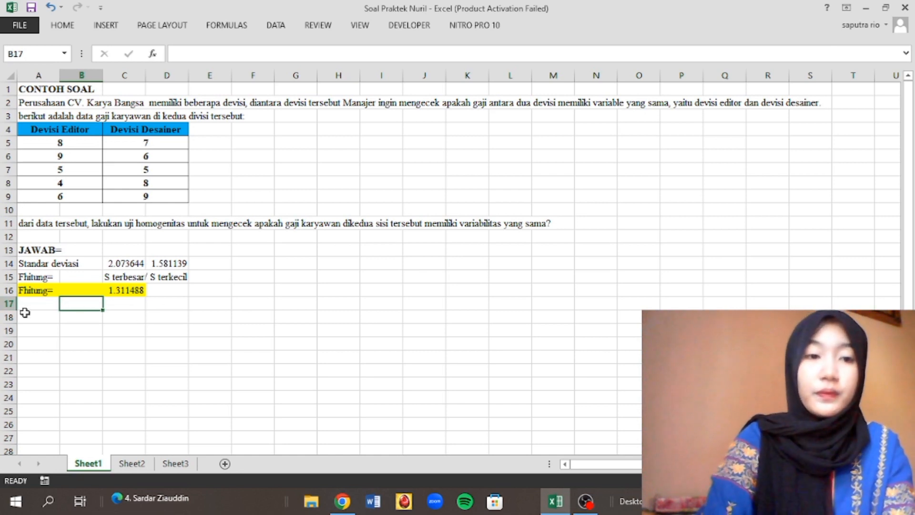
left_click(36, 322)
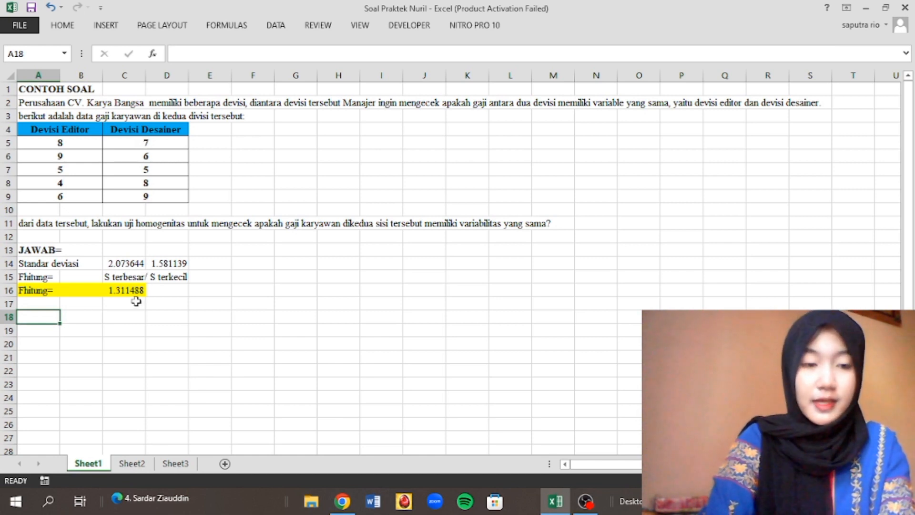
left_click(86, 317)
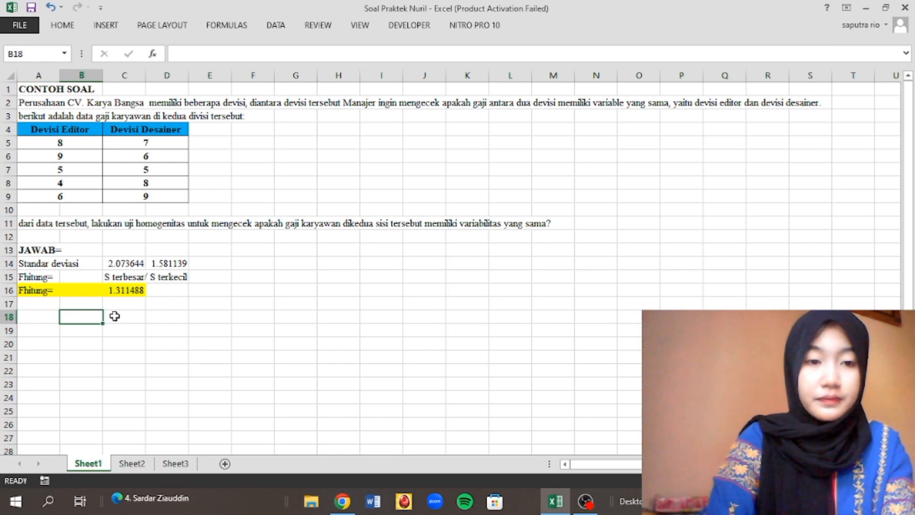
Step: Enter the degrees-of-freedom label "dk=" in cell C18 and the sample size 5 beside it in D18
left_click(114, 316)
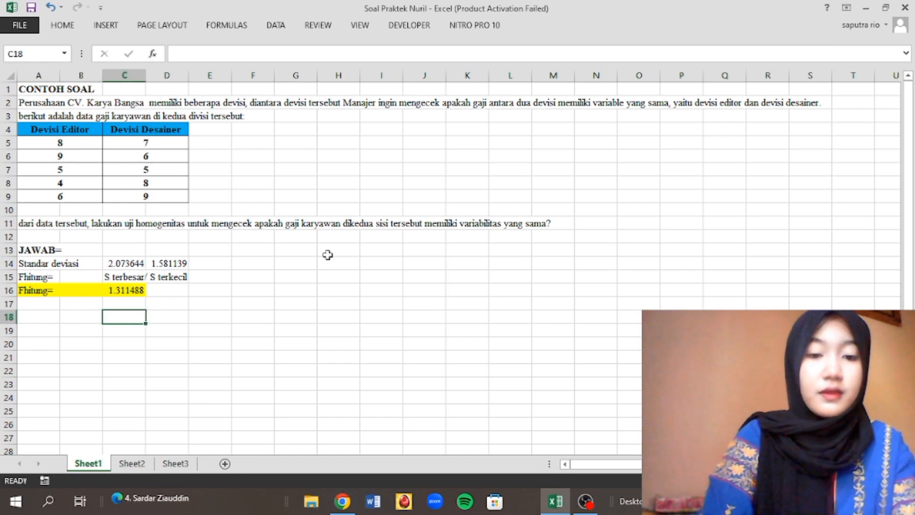
type("dk")
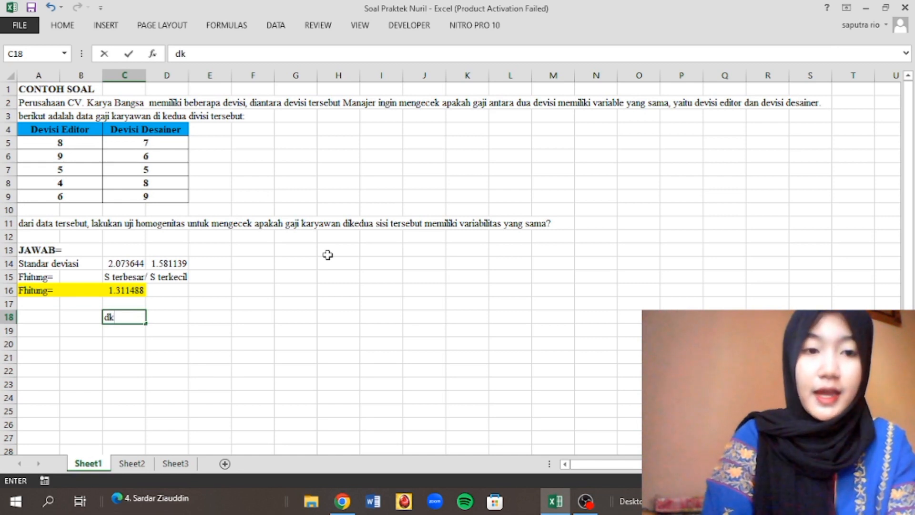
type("=")
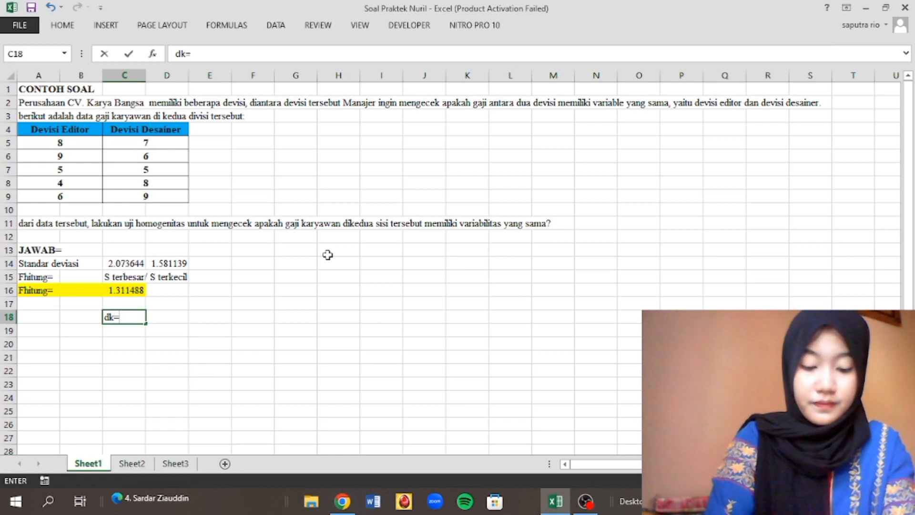
key("Tab")
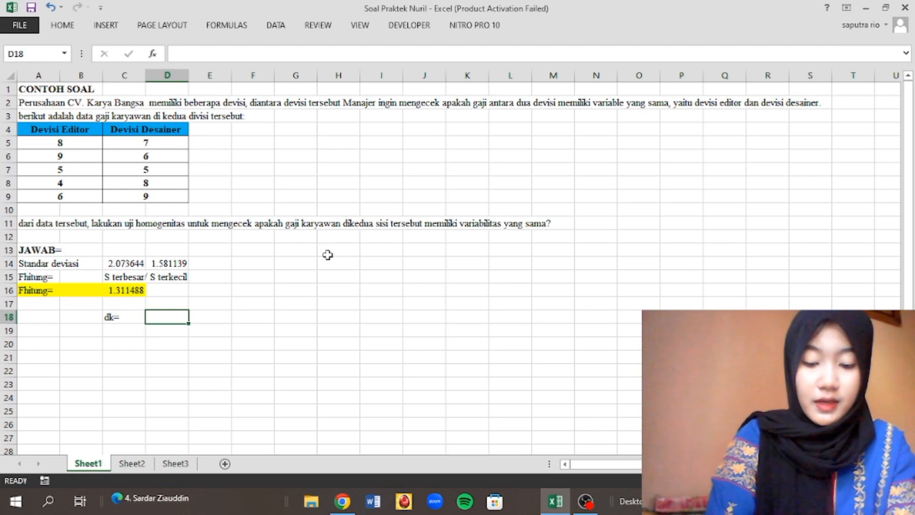
type("5")
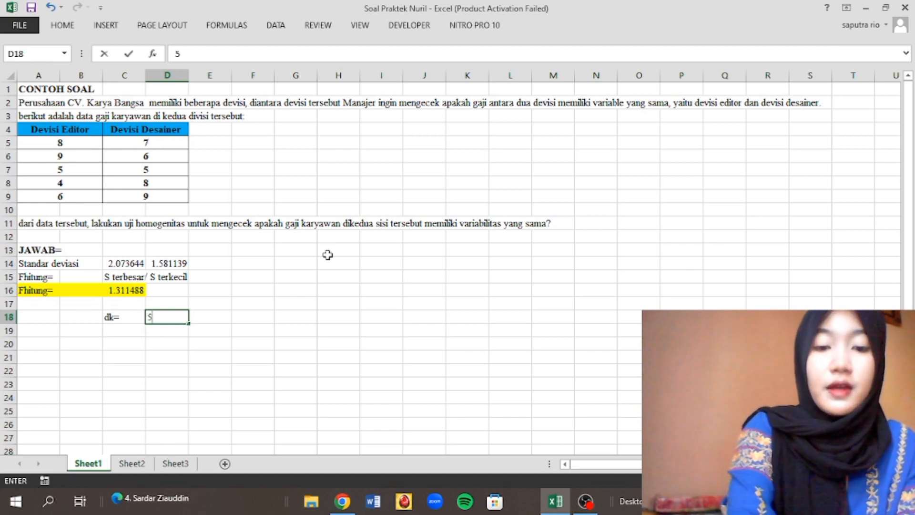
Step: Check the number of Devisi Editor entries and extend the content of cell D18 to 5-1=4
left_click(71, 145)
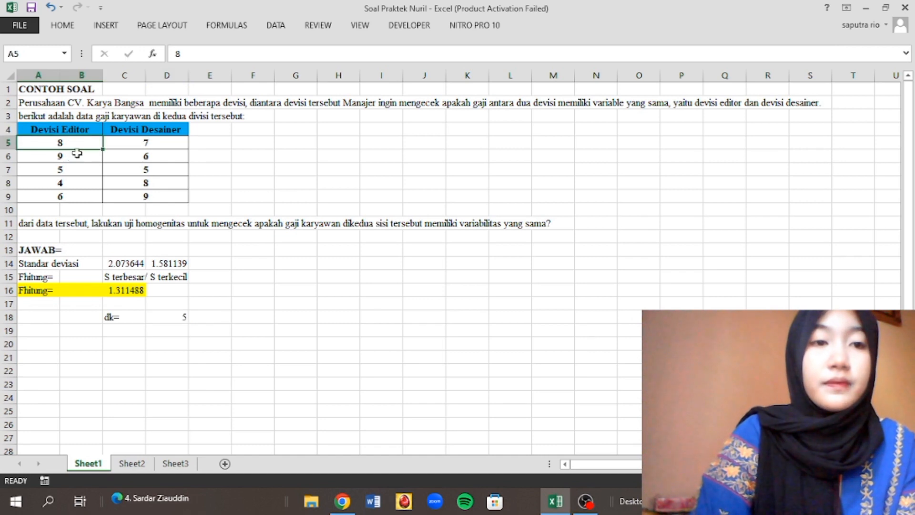
left_click(78, 132)
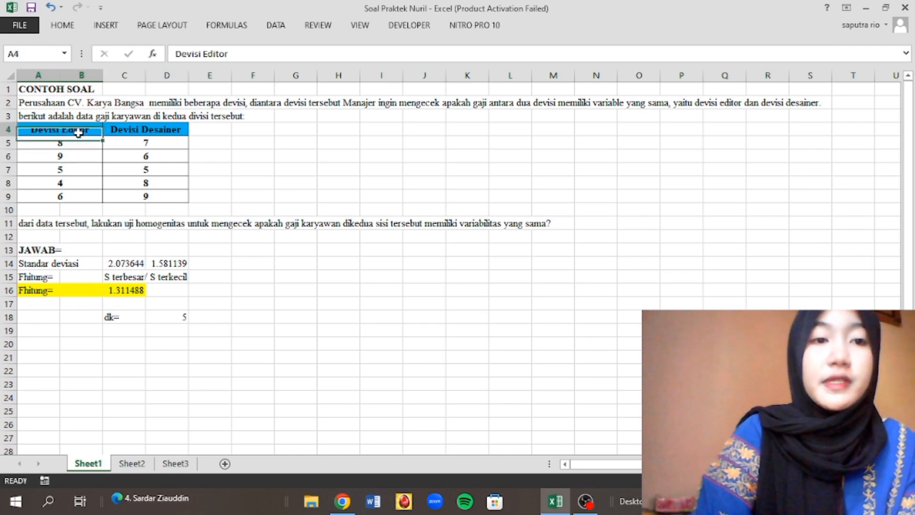
left_click(79, 148)
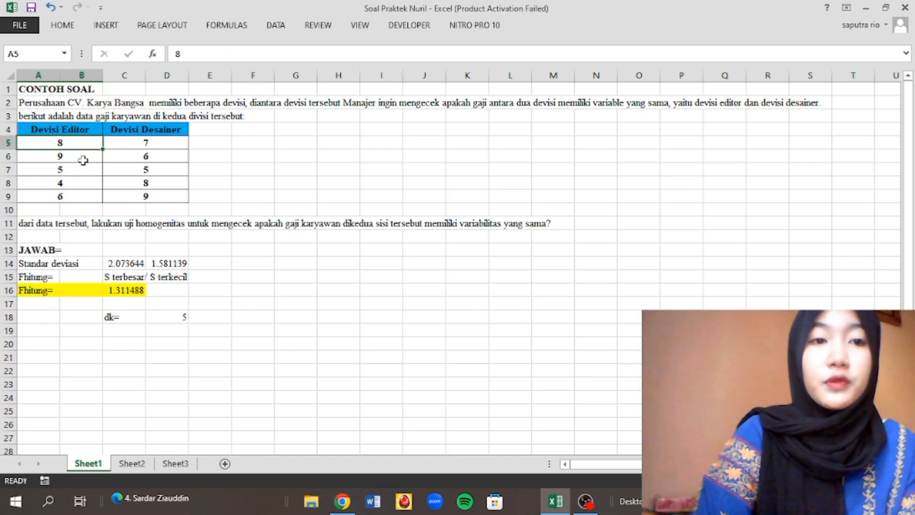
left_click(82, 159)
left_click(77, 181)
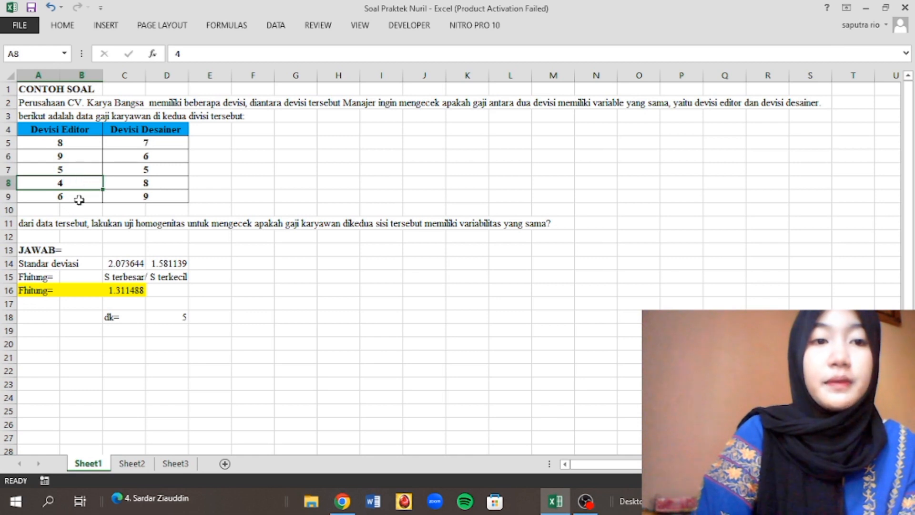
left_click(79, 195)
left_click(177, 324)
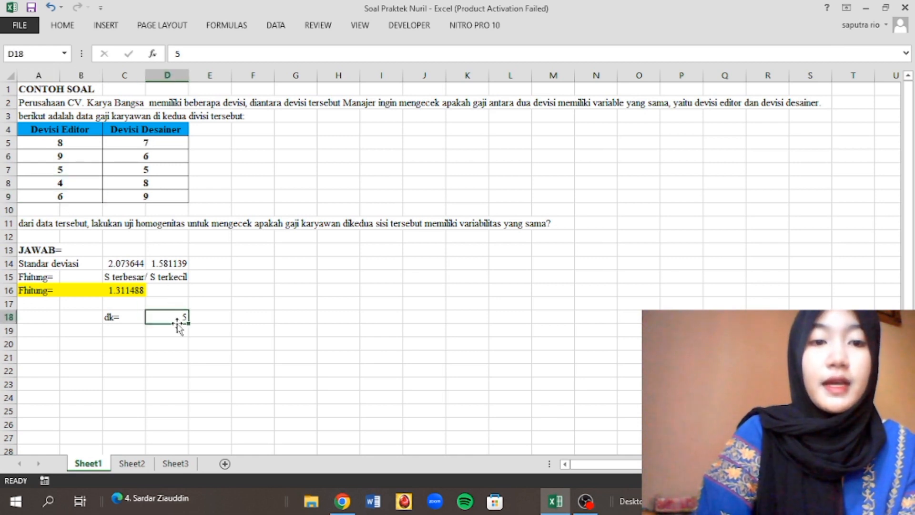
left_click(208, 53)
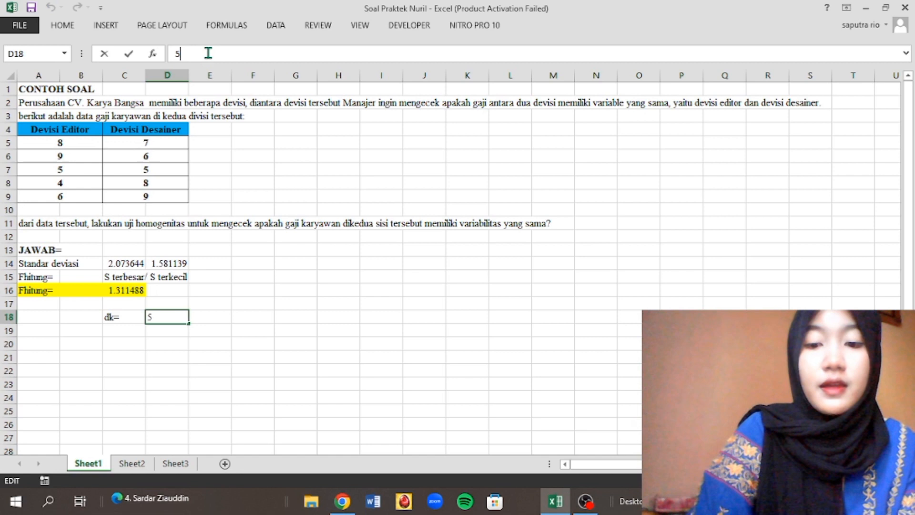
type("-1")
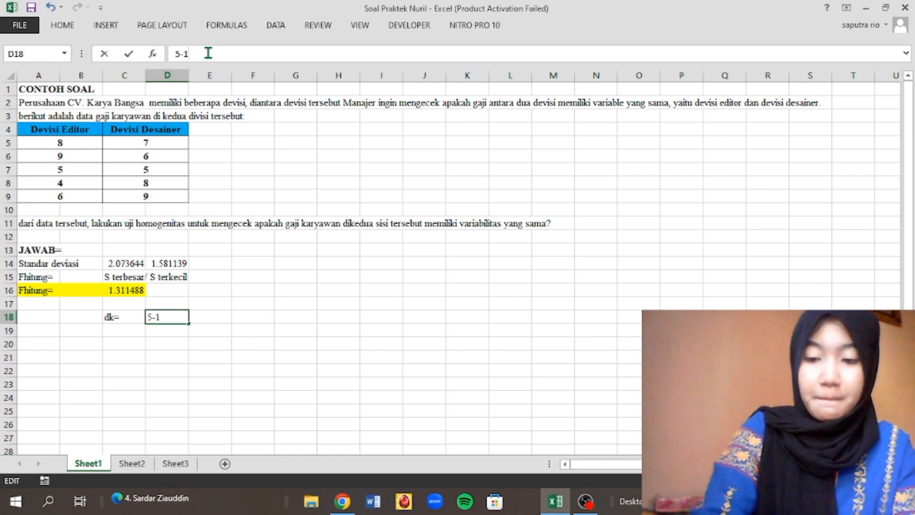
type("=4")
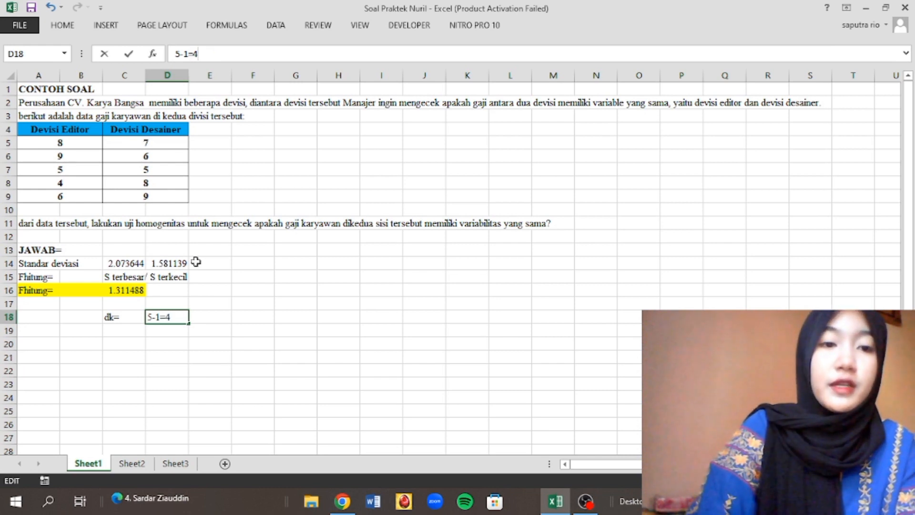
left_click(111, 333)
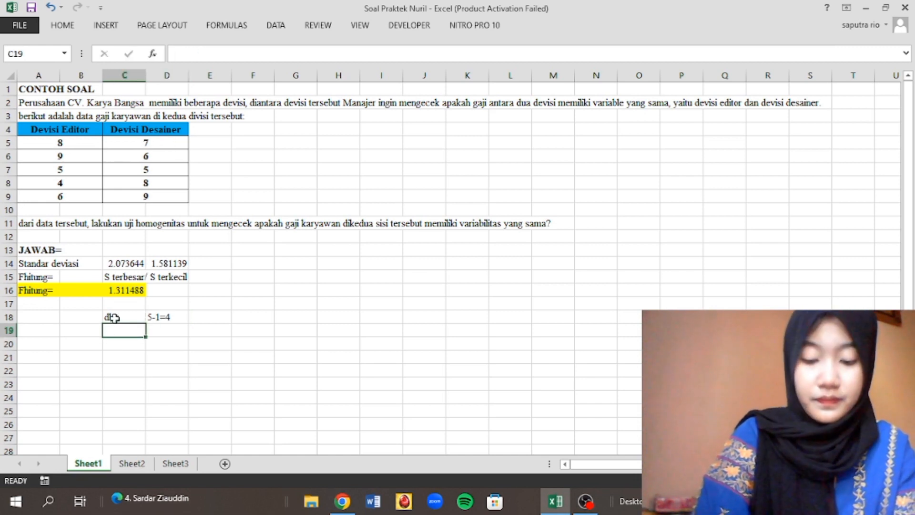
Step: Change the label in cell C18 to "dk 1=" for the first group
left_click(114, 318)
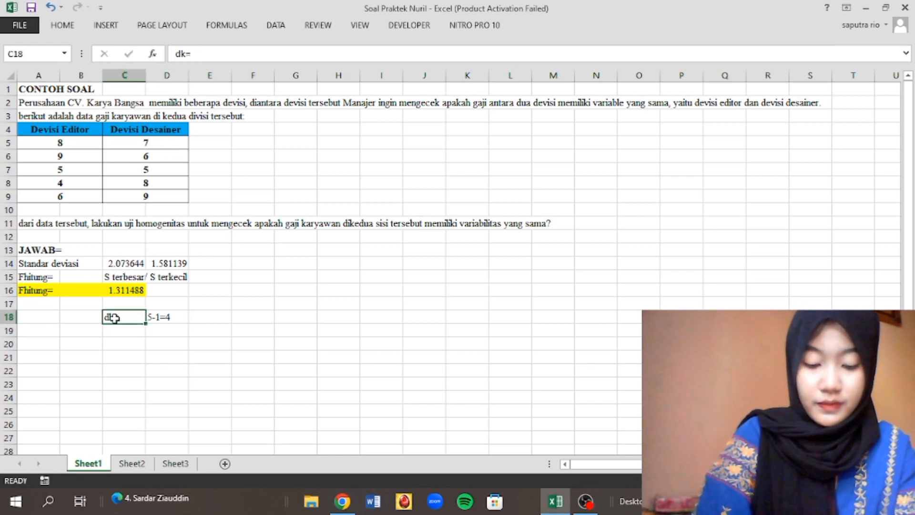
left_click(186, 54)
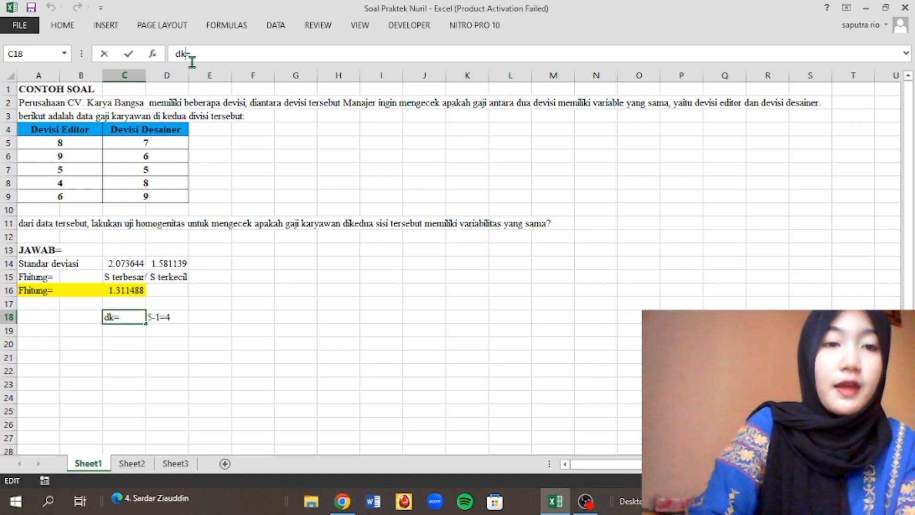
type("1")
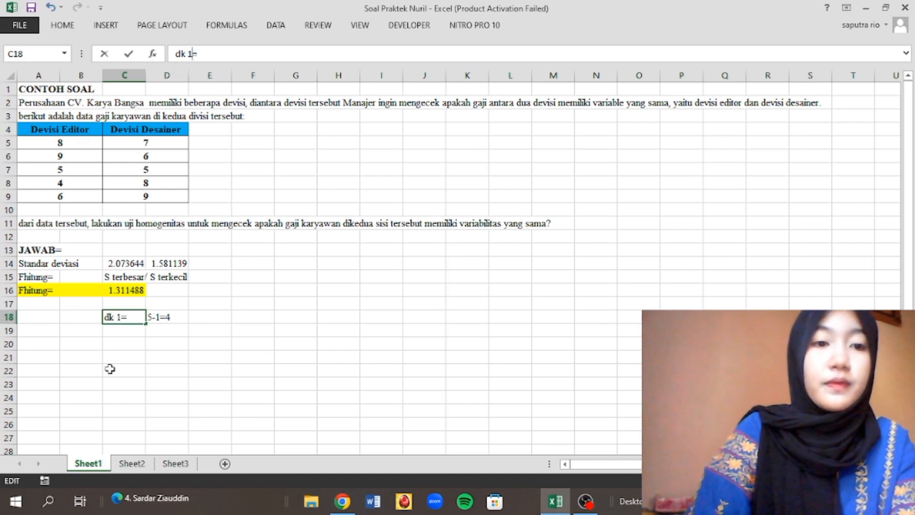
left_click(125, 328)
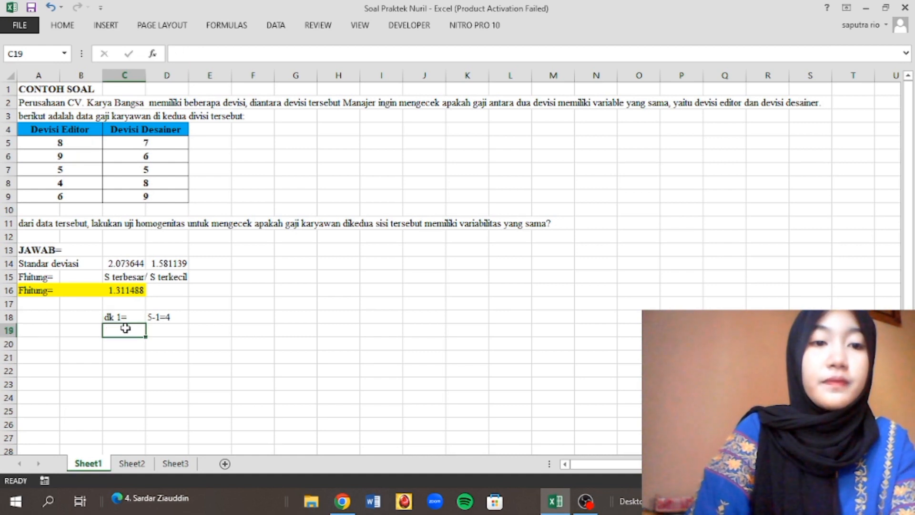
Step: Check the Devisi Desainer data and enter the second degrees-of-freedom label "dk 2=" in cell C19
left_click(158, 131)
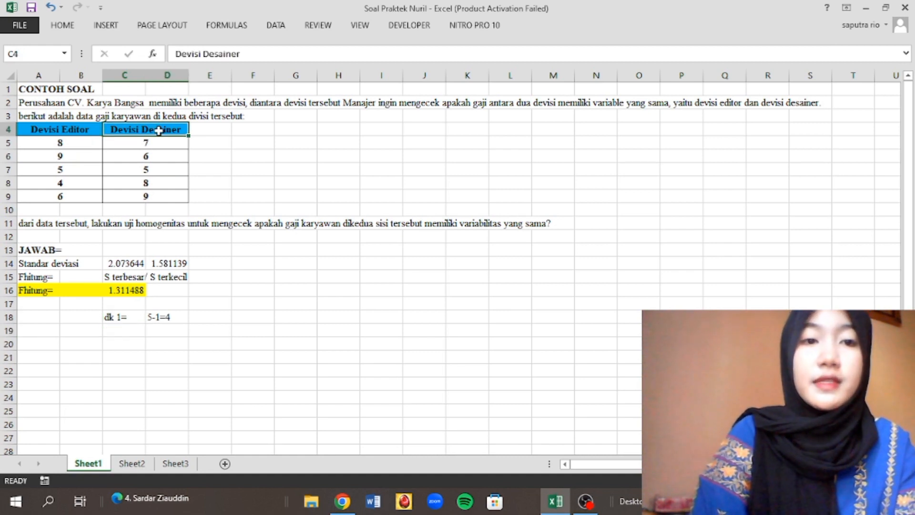
left_click(151, 145)
left_click(154, 157)
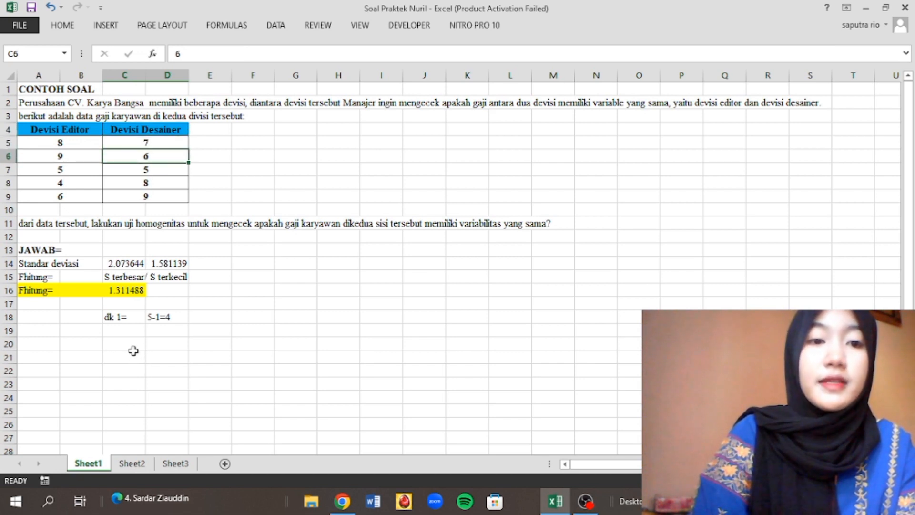
left_click(127, 329)
type("dk ")
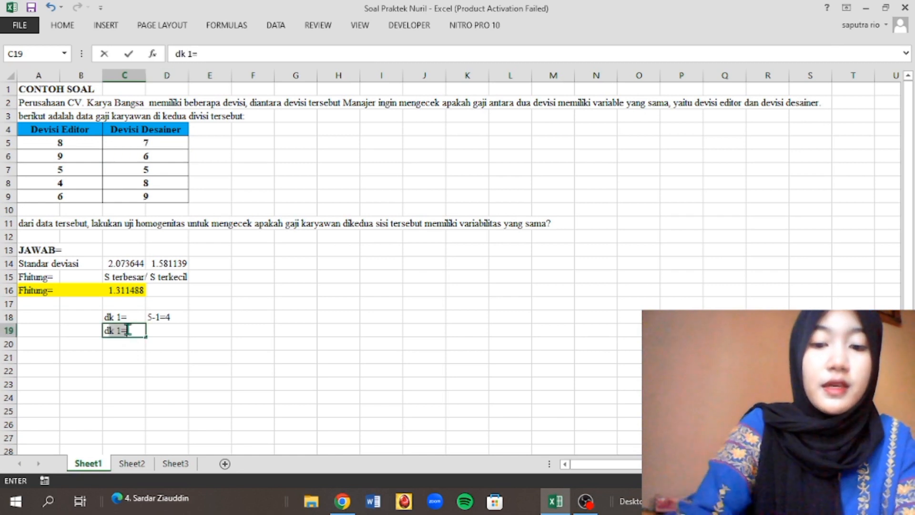
type("2")
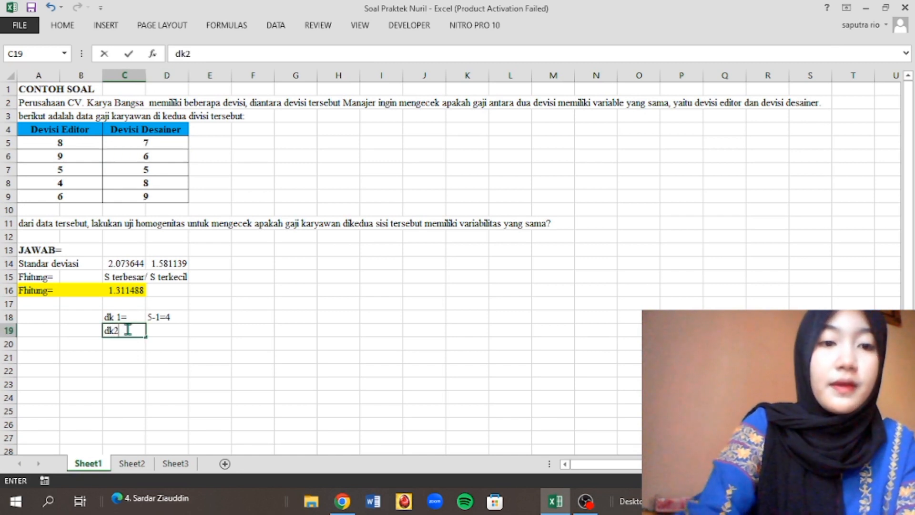
key("BackSpace")
type("2")
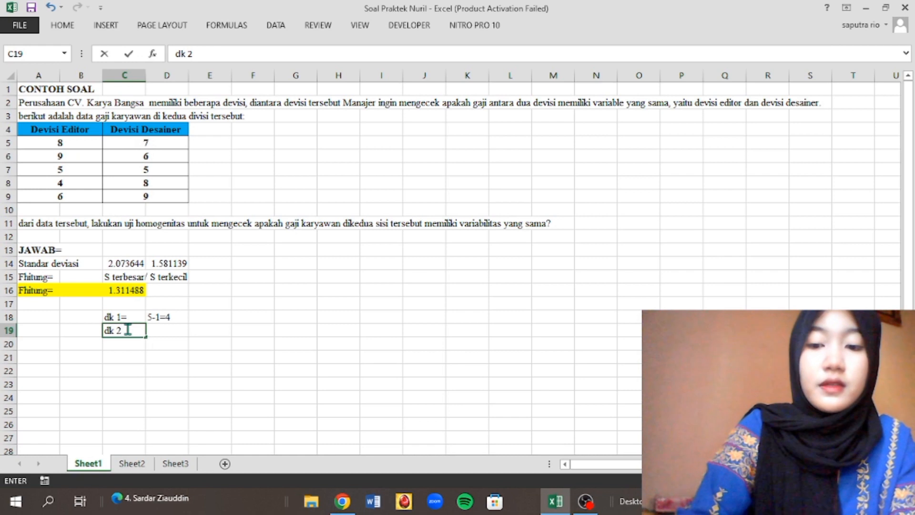
type("=")
key("Tab")
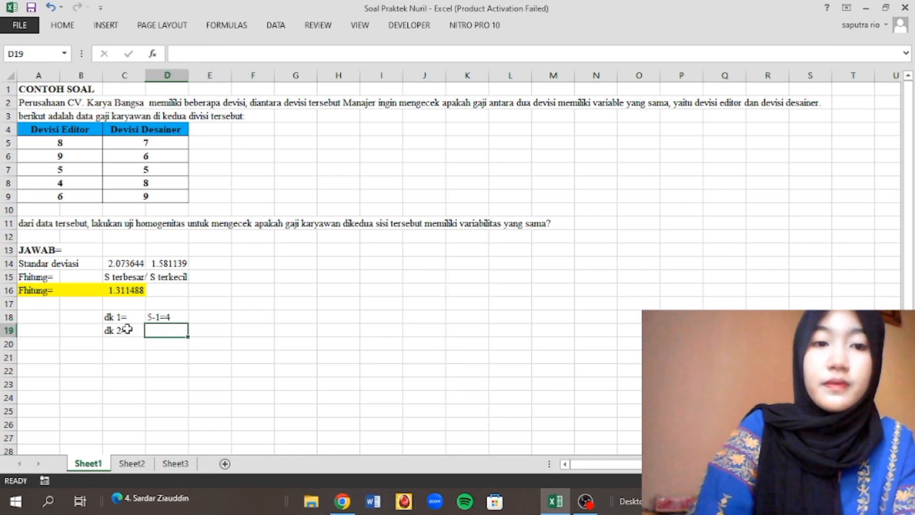
Step: Enter the second group's degrees-of-freedom calculation as 5-1=4 in cell D19
type("5-")
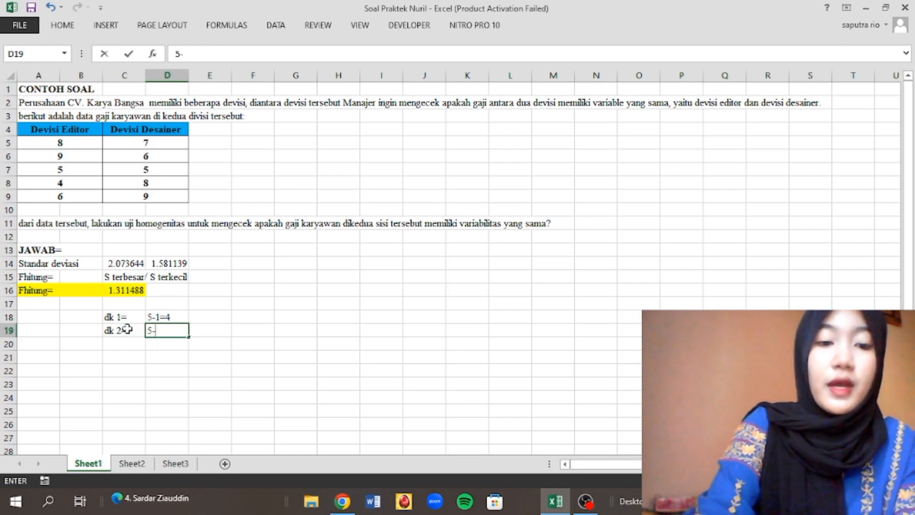
type("1=4")
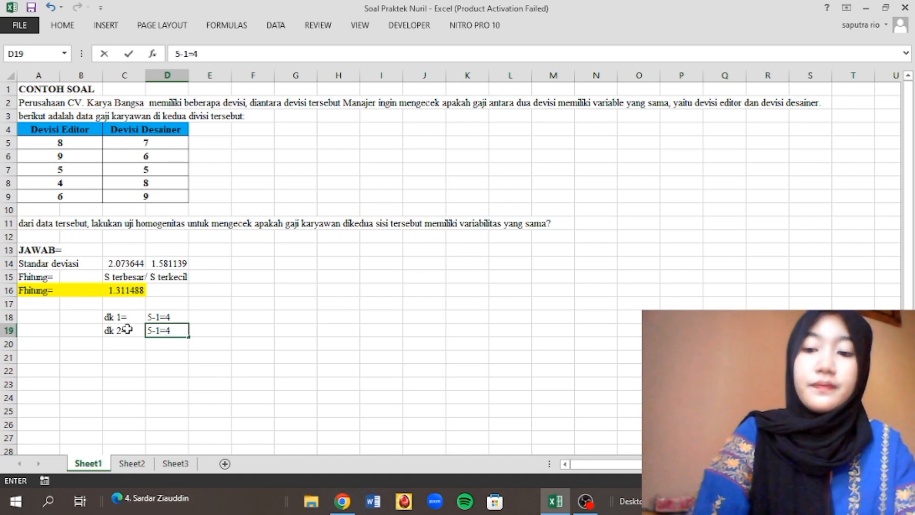
key("Return")
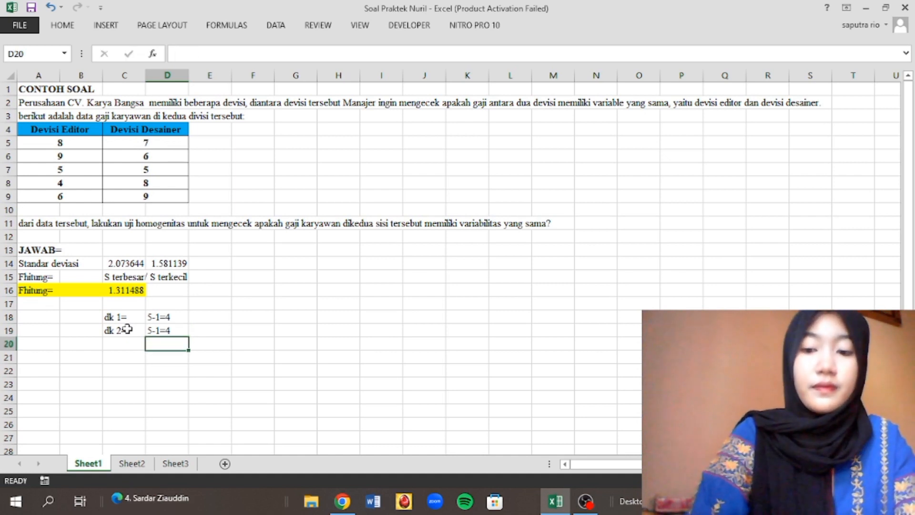
Step: Enter the label "ftabel=" in cell A20 for the F table value
key("Left")
key("Left")
key("Left")
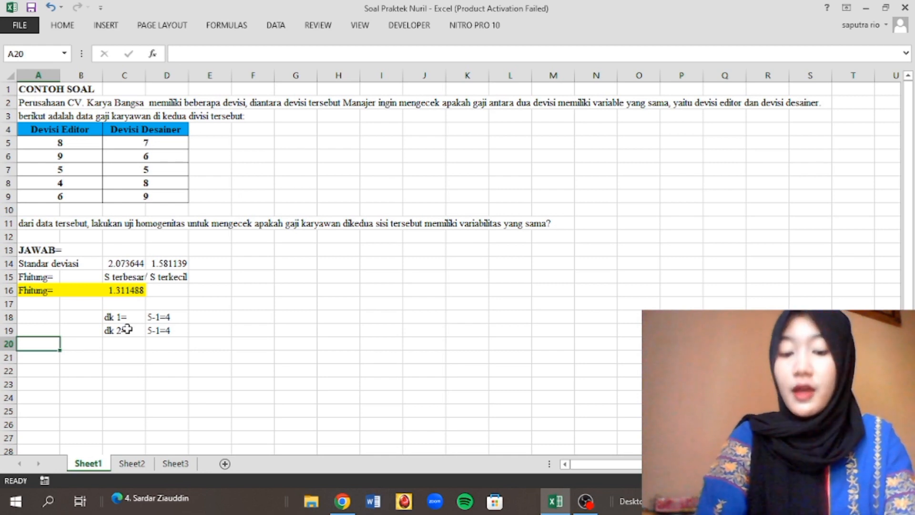
type("ftabel")
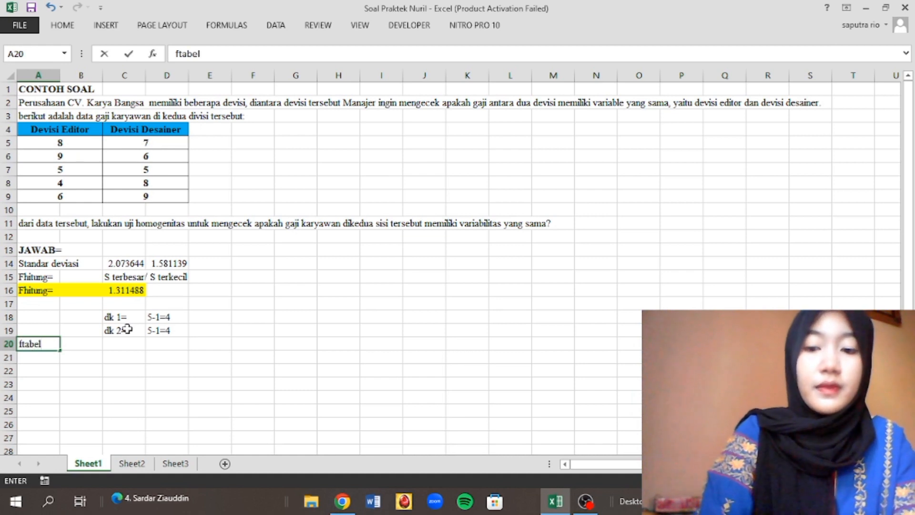
type("=")
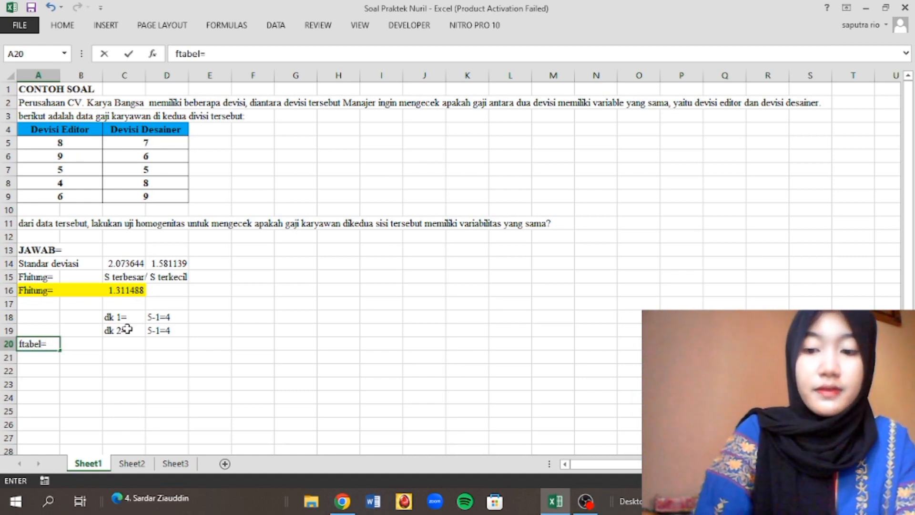
Step: Replace the label in cell A20 with the capitalised "Ftabel="
key("BackSpace")
key("BackSpace")
key("BackSpace")
key("BackSpace")
key("BackSpace")
key("BackSpace")
key("BackSpace")
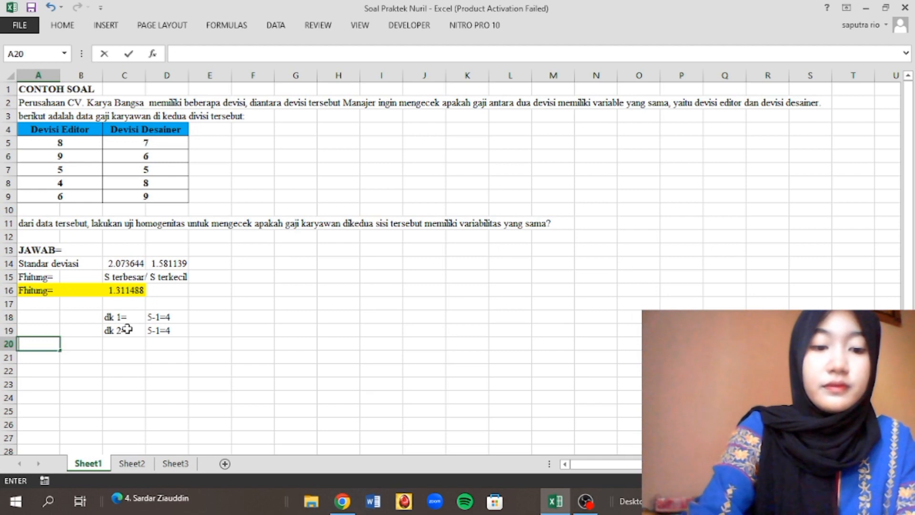
type("Ftabel=")
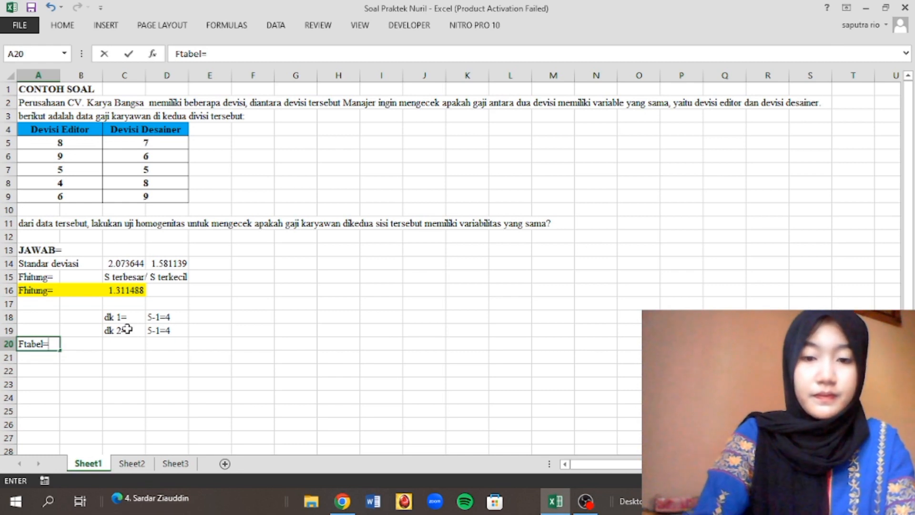
key("BackSpace")
type("=")
key("Tab")
Step: Start an FINV formula in cell C20 with a probability of 0.05 as its first argument
key("Tab")
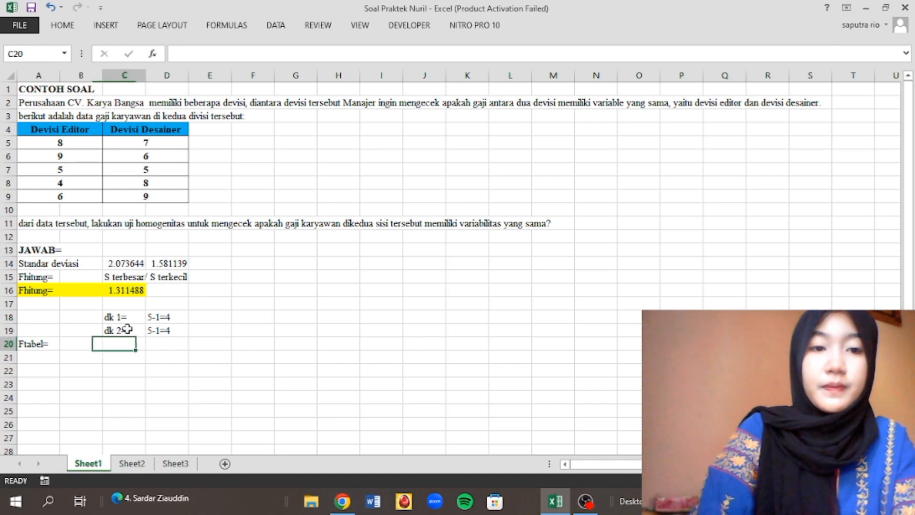
type("=")
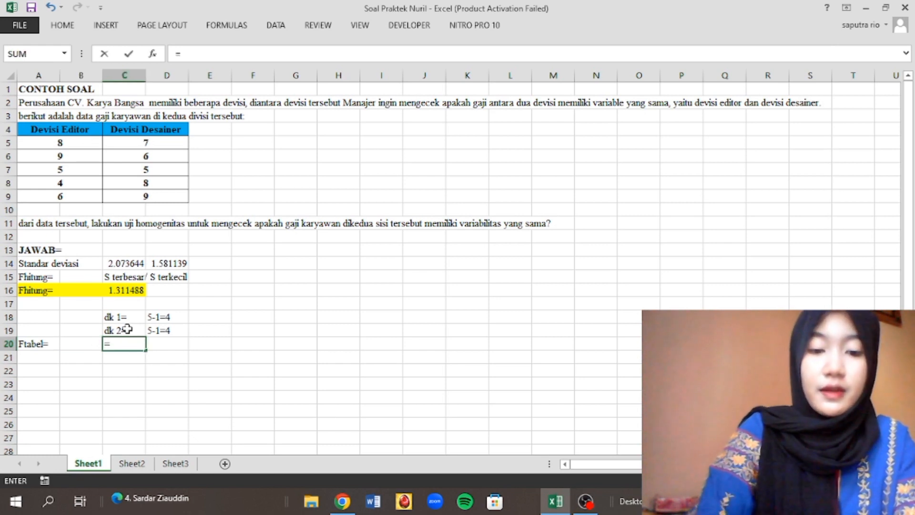
type("finv")
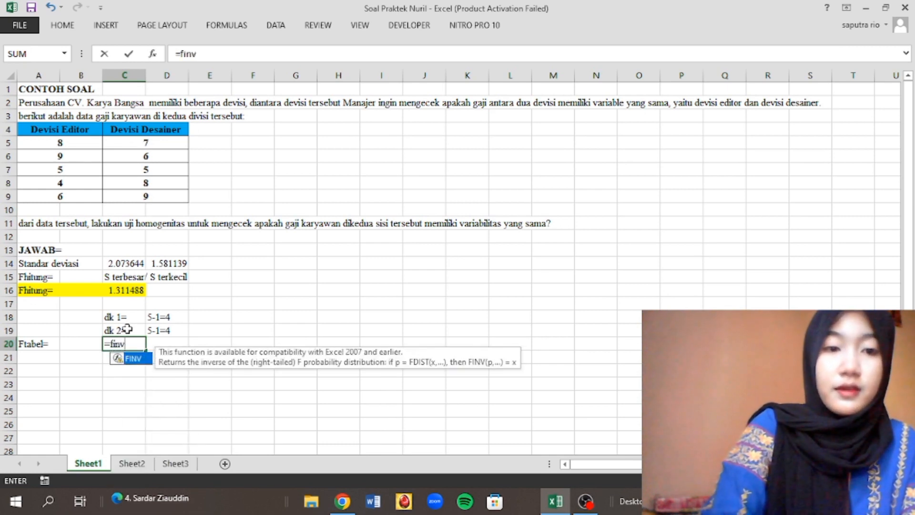
double_click(133, 358)
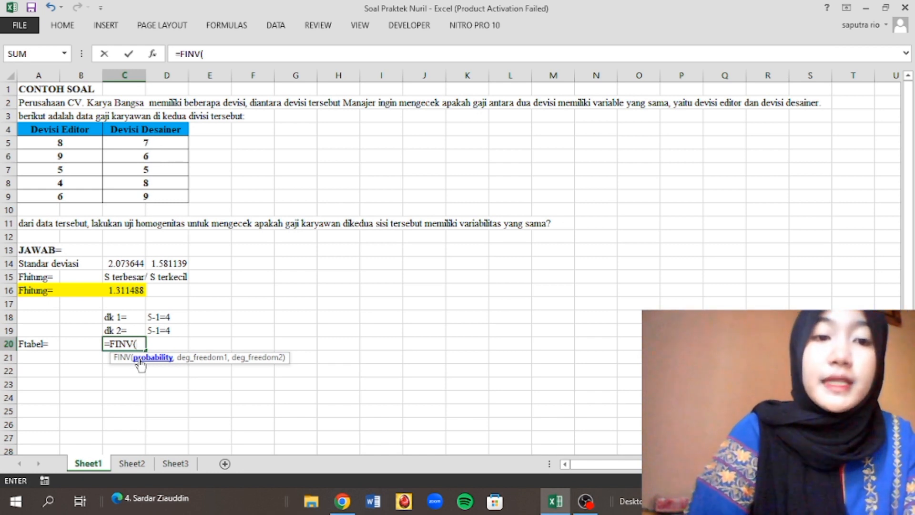
type("0,05")
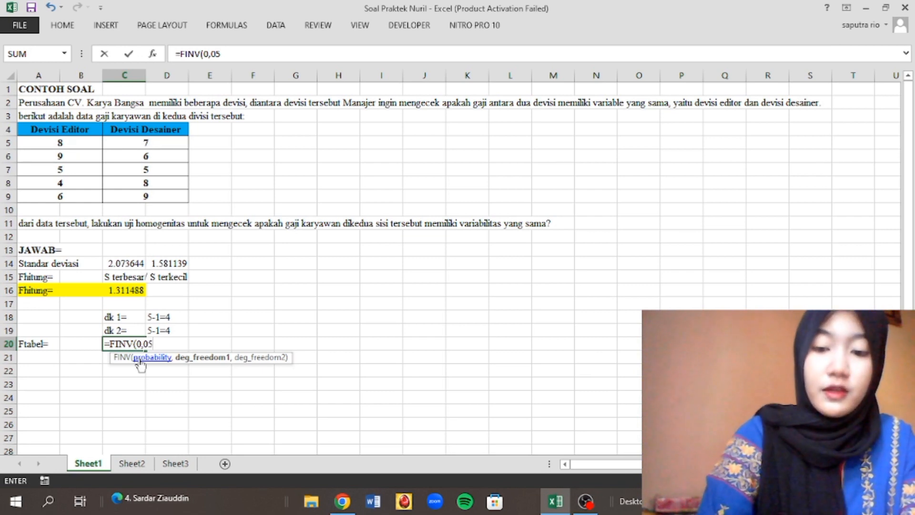
key("BackSpace")
key("BackSpace")
key("BackSpace")
type(".05,")
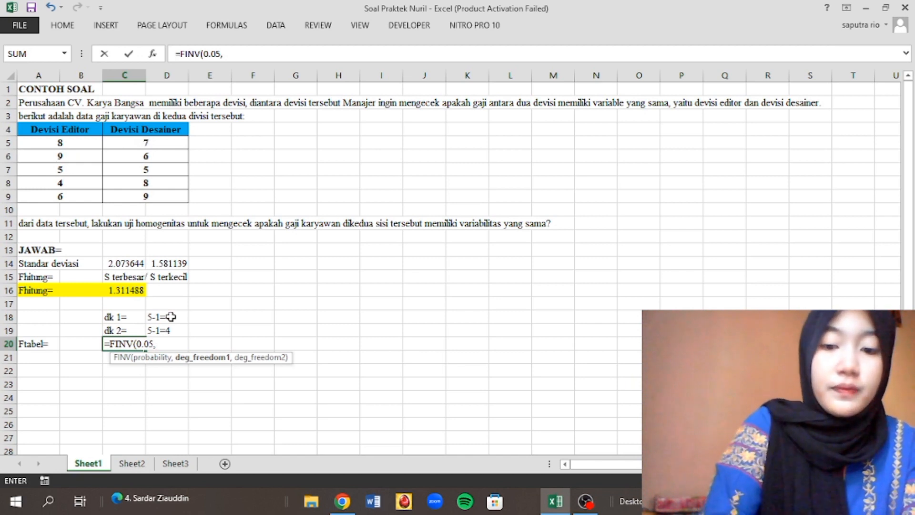
left_click(171, 317)
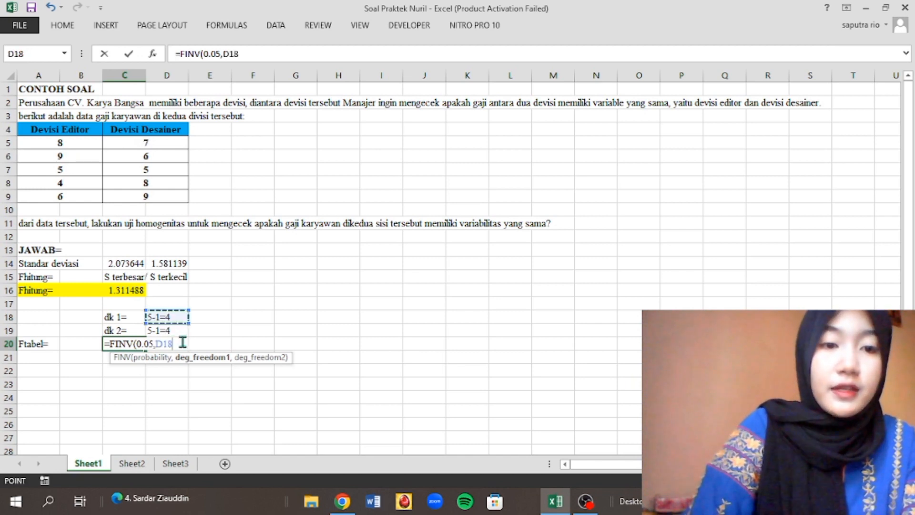
key("BackSpace")
key("BackSpace")
key("BackSpace")
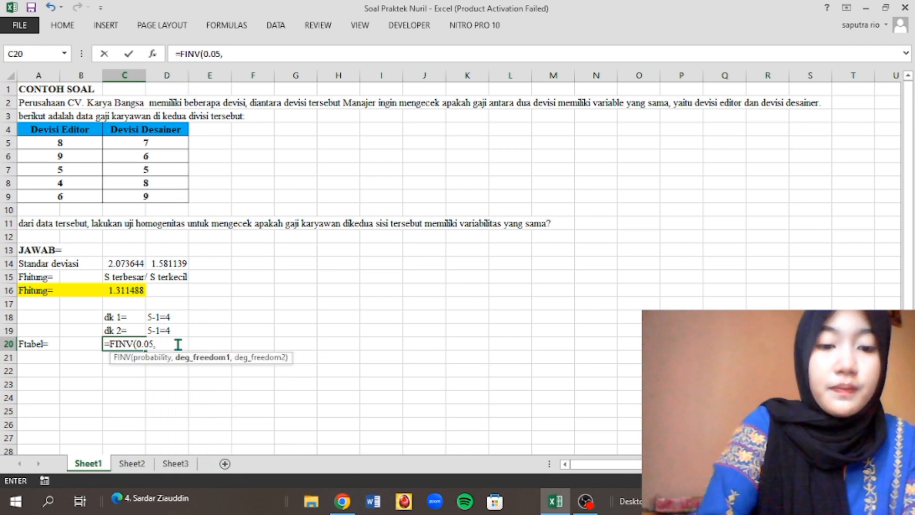
Step: Complete the FINV formula in C20 with 4 for both degrees of freedom, giving =FINV(0.05,4,4)
type("4")
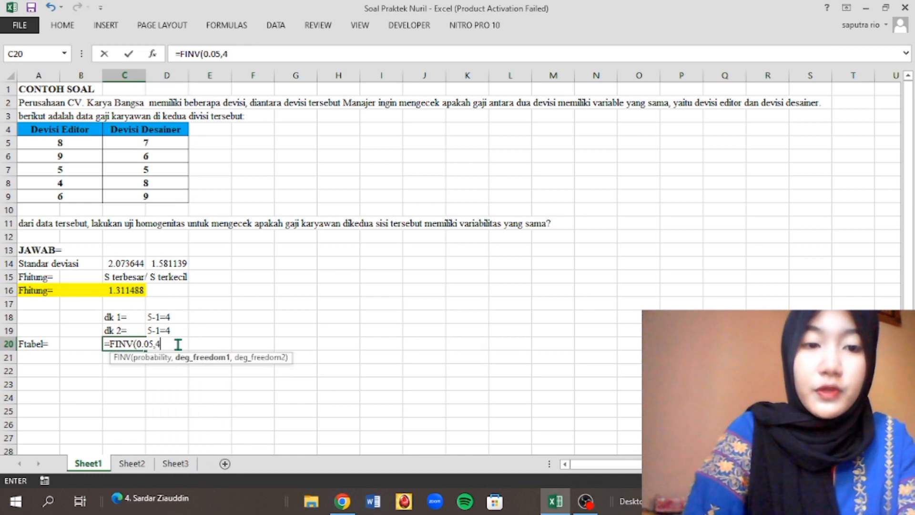
type(",")
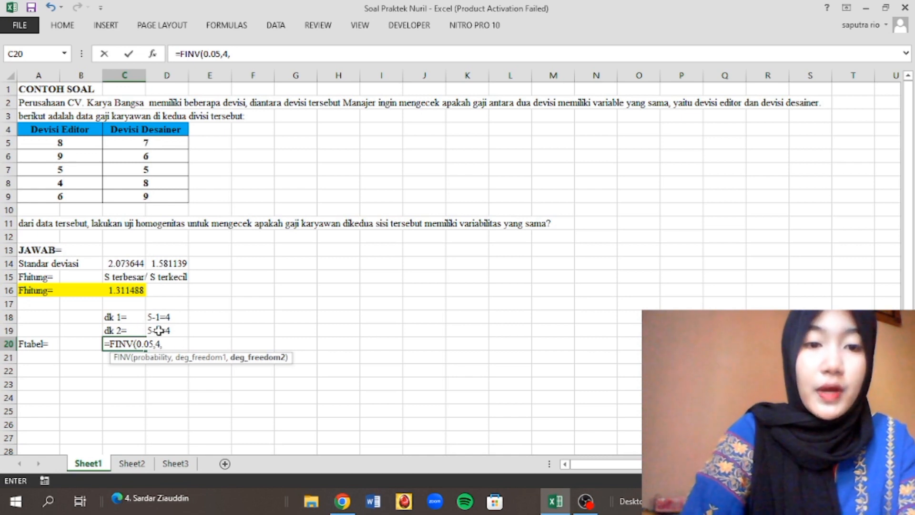
type("4)")
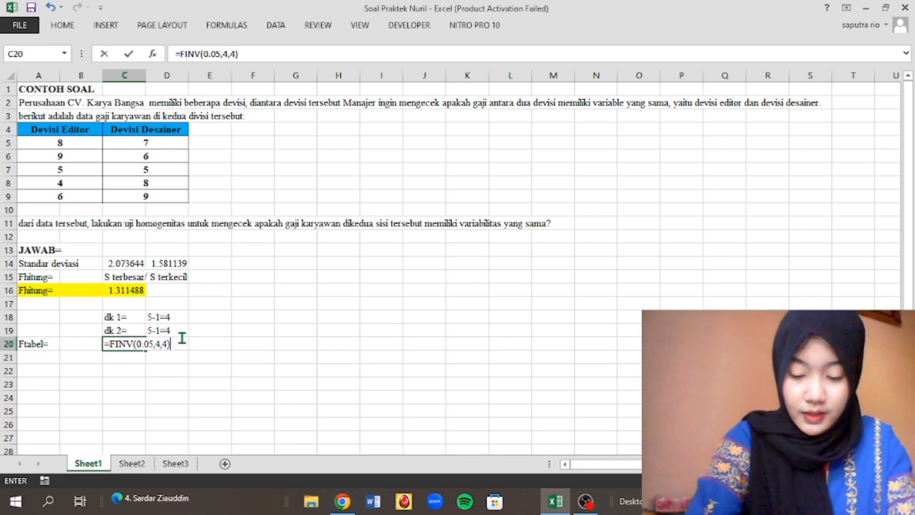
key("Return")
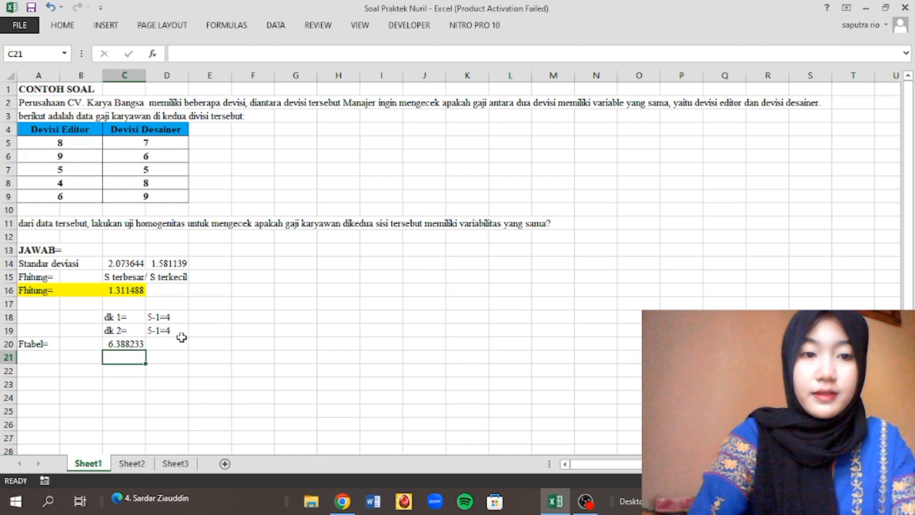
Step: Highlight the Ftabel row from A20 to C20 with a yellow fill
left_click(42, 344)
left_click_drag(42, 344, 123, 343)
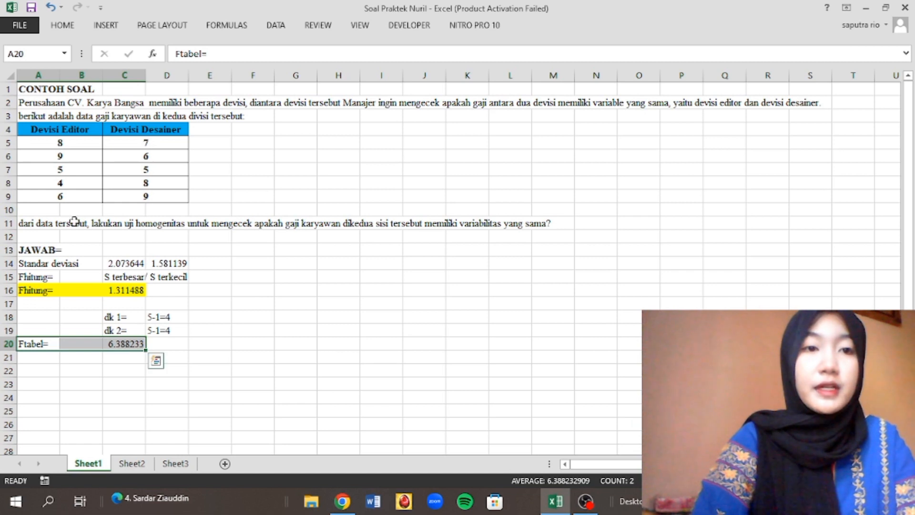
left_click(66, 25)
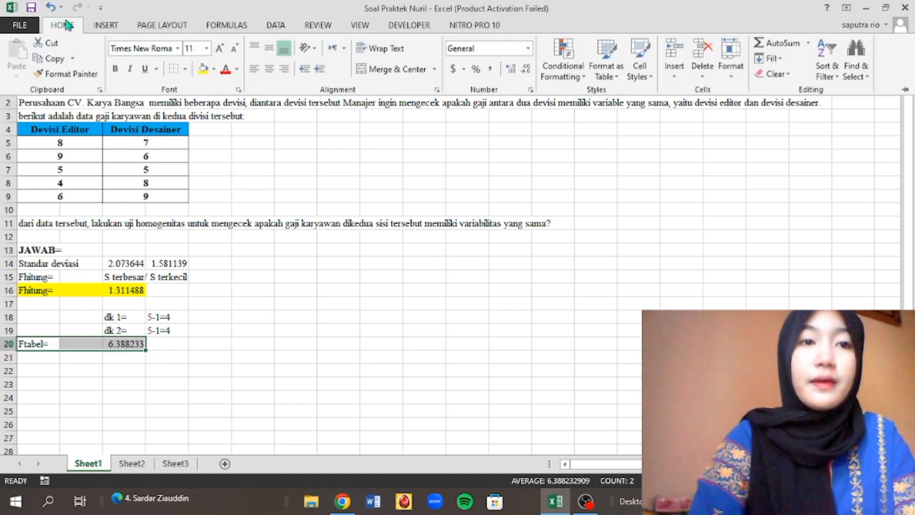
left_click(203, 69)
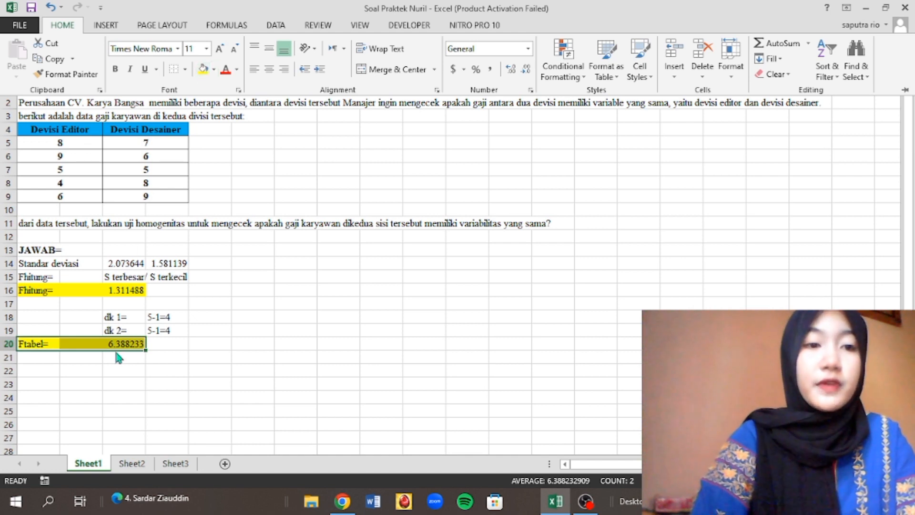
left_click(249, 303)
left_click(166, 335)
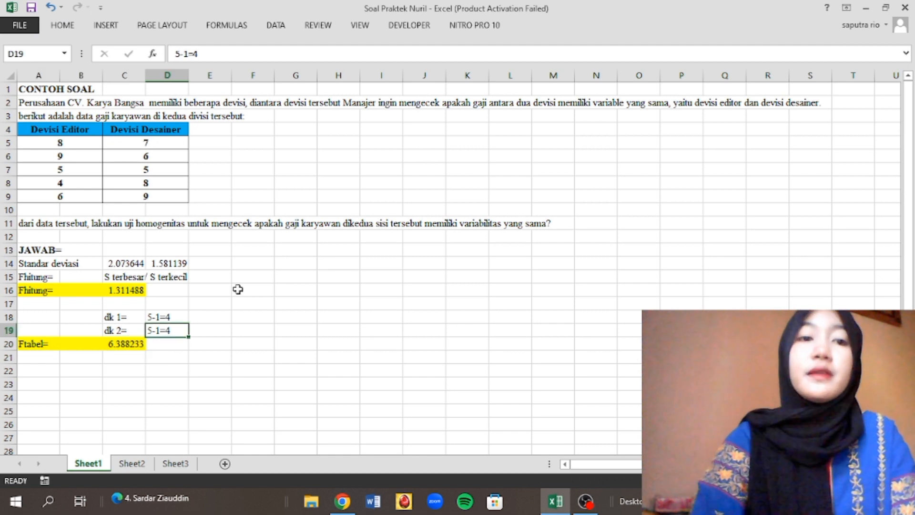
left_click(239, 288)
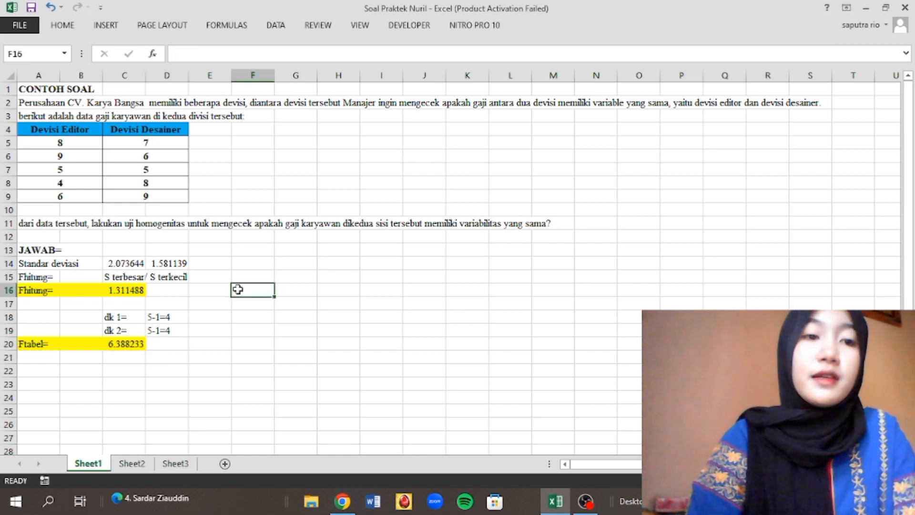
Step: Compare the Fhitung value in cell C16 with the Ftabel value in cell C20
left_click(97, 288)
left_click(119, 289)
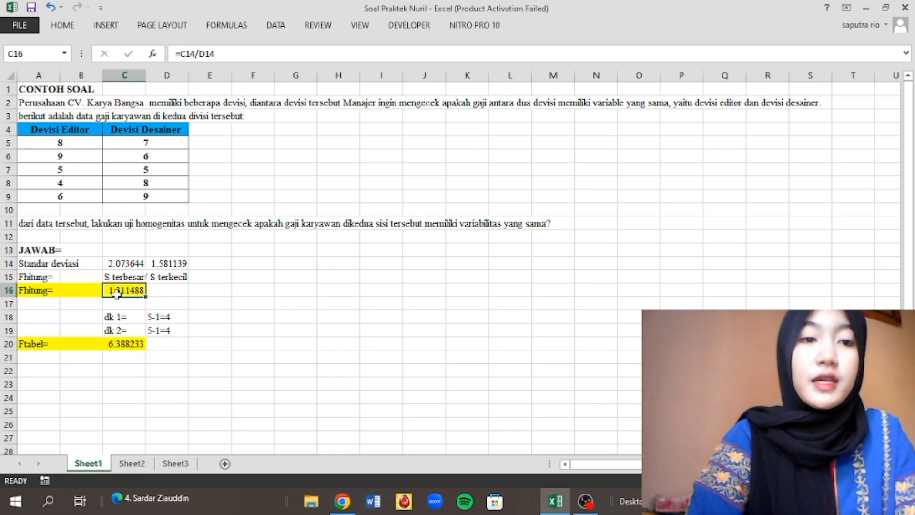
left_click(117, 345)
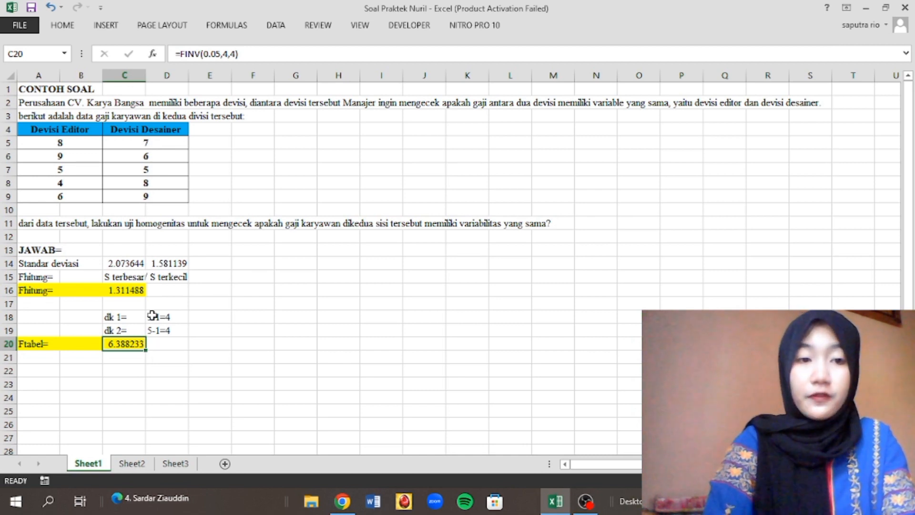
left_click(135, 286)
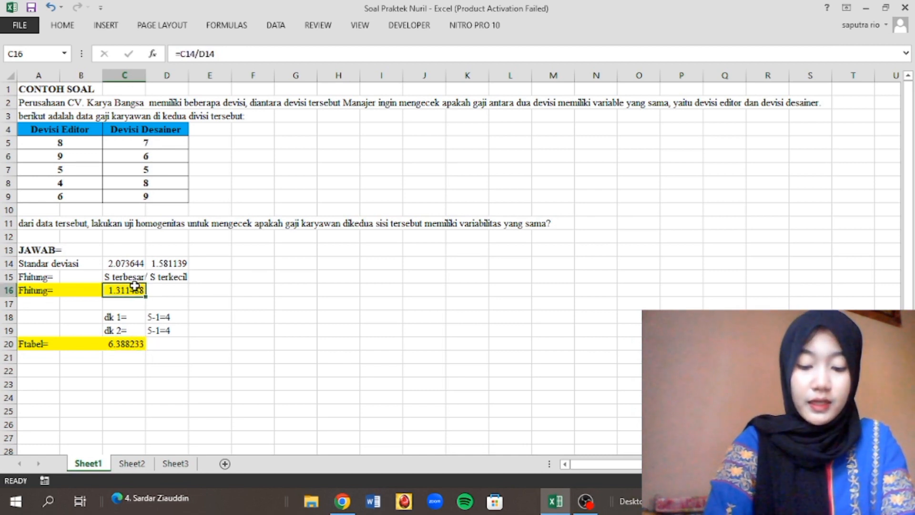
left_click(109, 436)
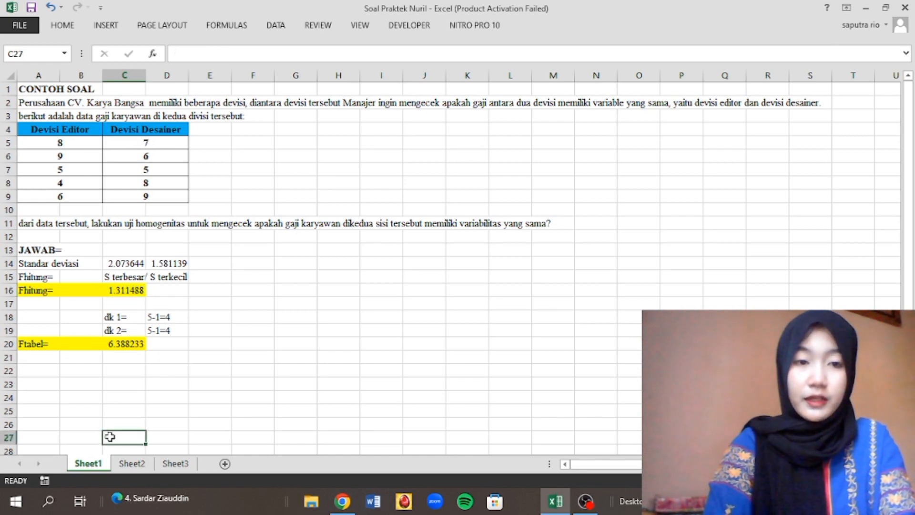
left_click(122, 290)
left_click(117, 345)
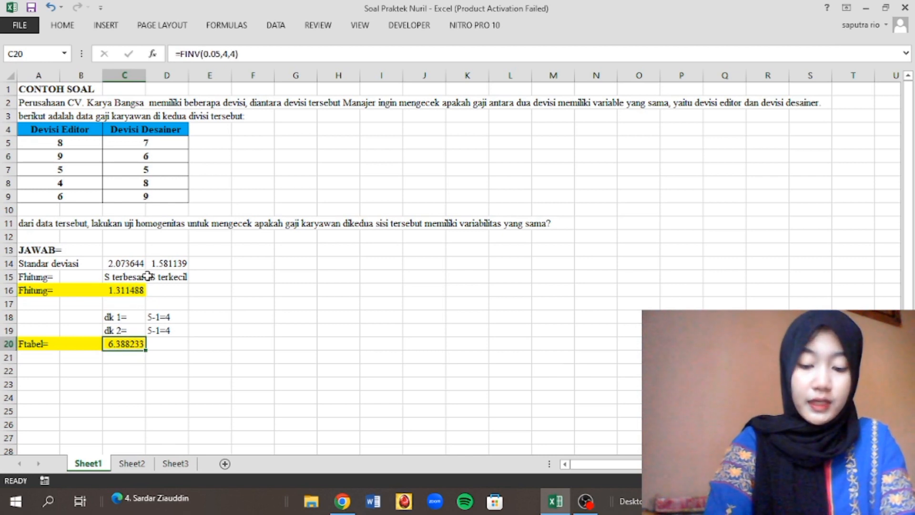
left_click(122, 286)
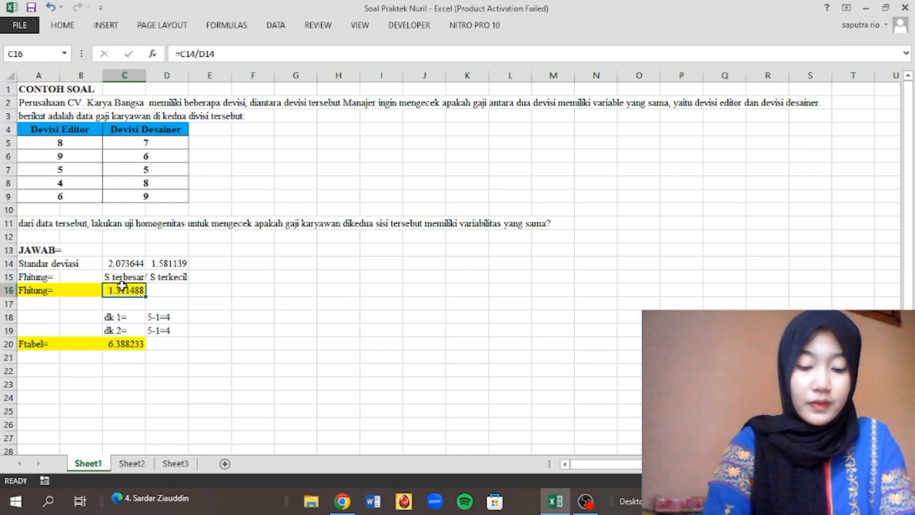
left_click(114, 344)
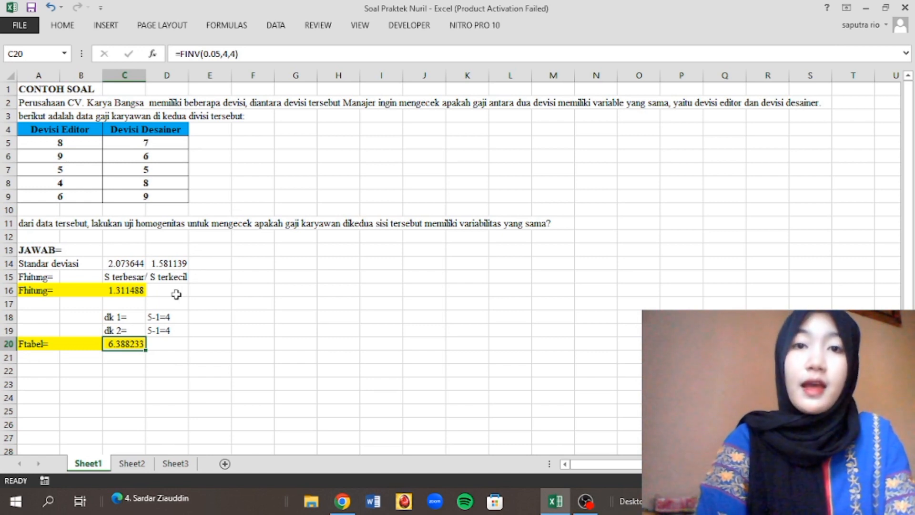
left_click(141, 291)
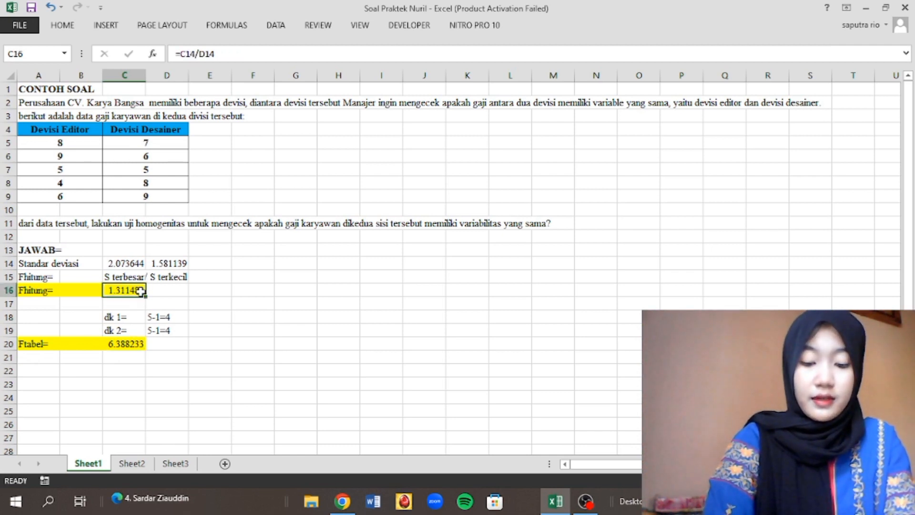
left_click(124, 344)
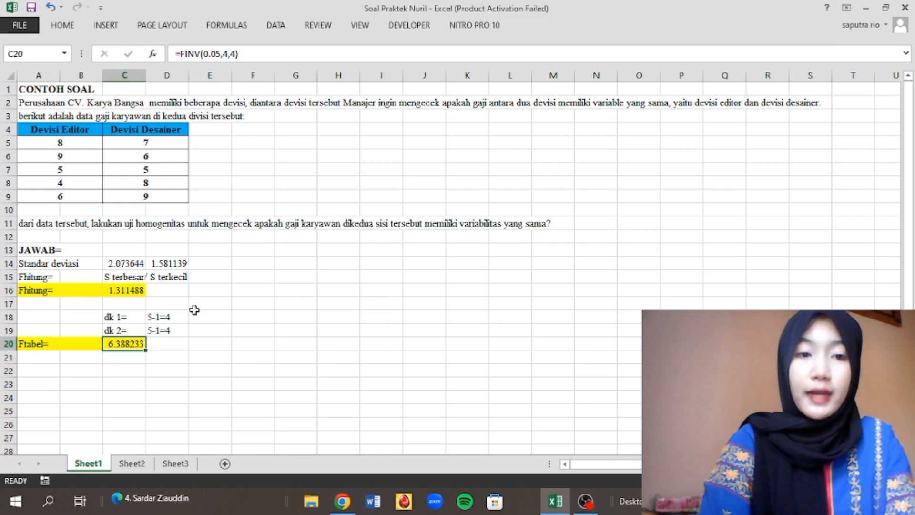
left_click(300, 289)
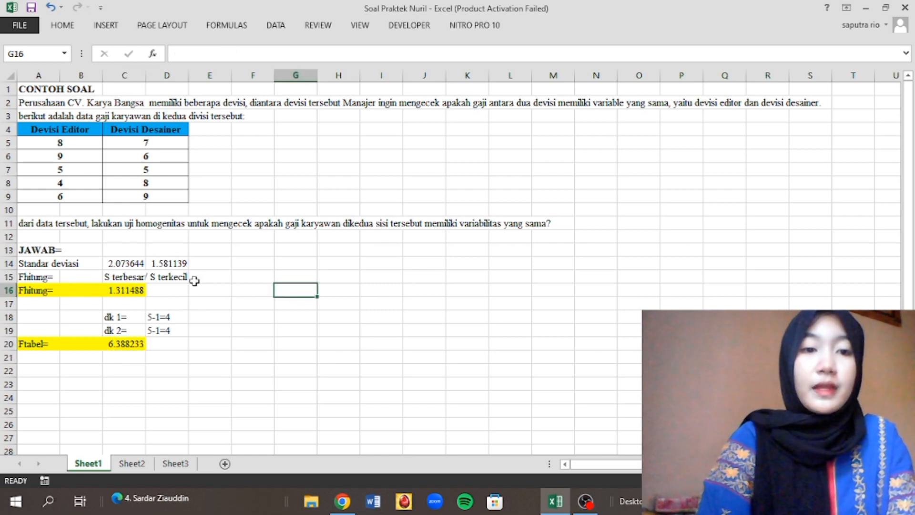
left_click(129, 289)
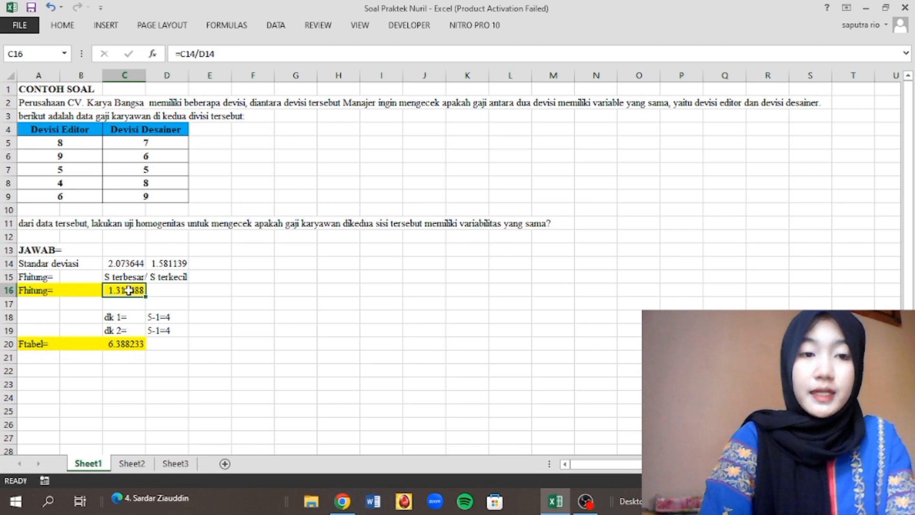
left_click(122, 346)
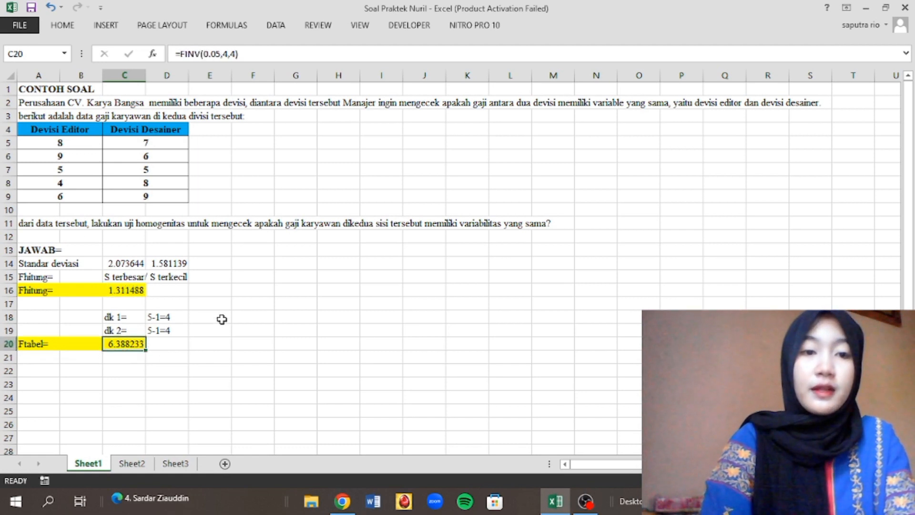
left_click(228, 289)
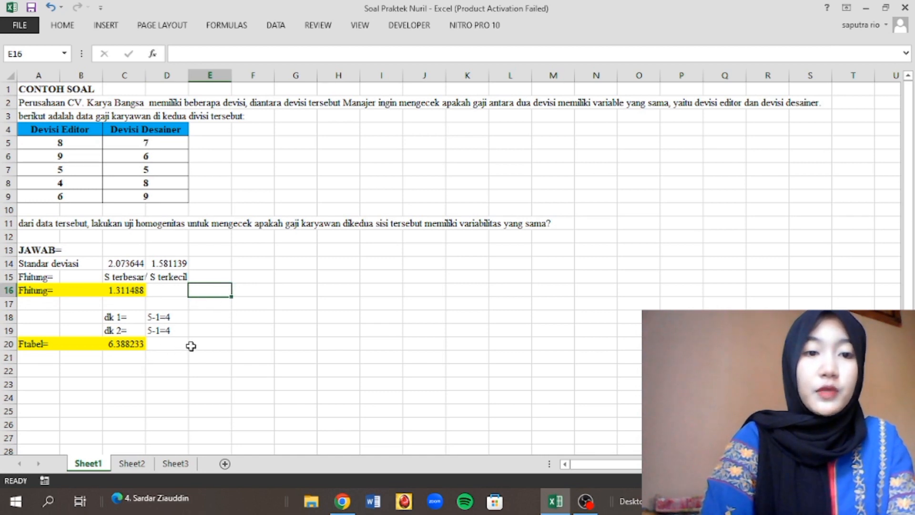
left_click(219, 305)
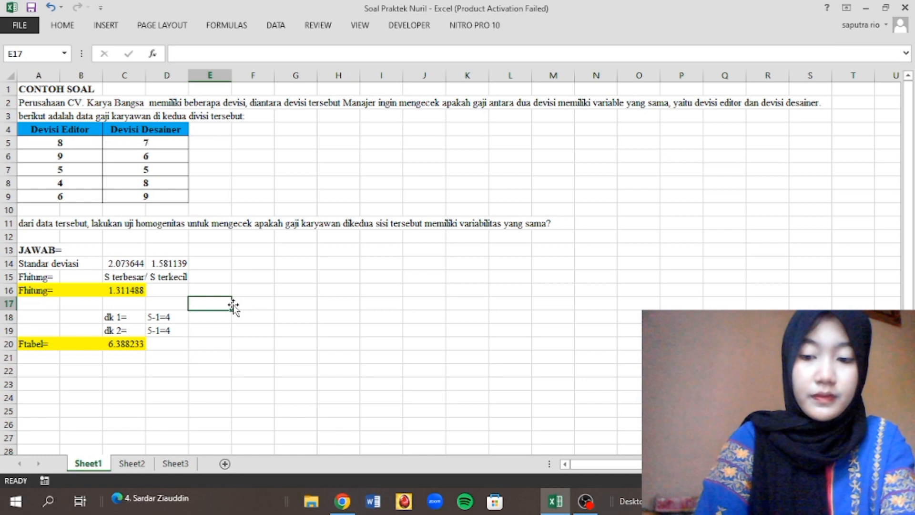
key("Down")
key("Down")
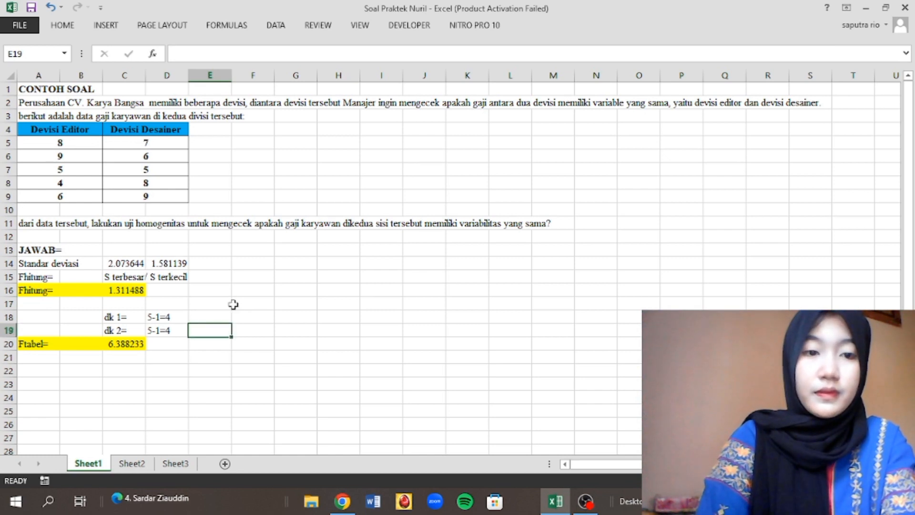
key("Down")
key("Down")
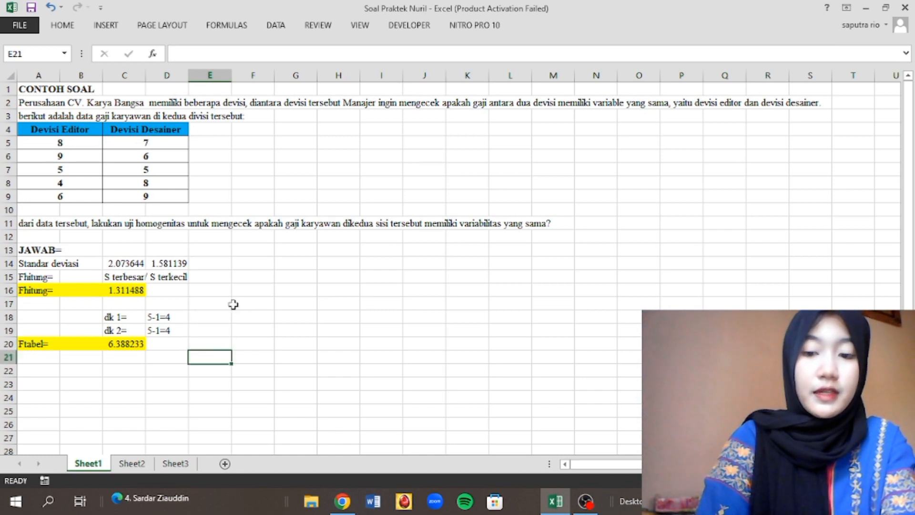
Step: Begin the conclusion sentence in cell A21 with "Karena Fhitung < Ftabel, maka dapat disimpulkan"
key("Left")
key("Left")
key("Left")
key("Left")
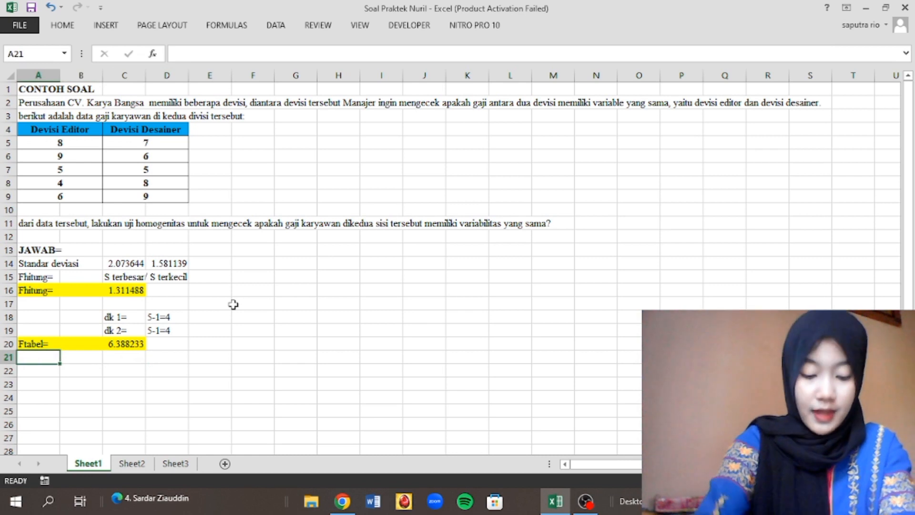
type("Kare")
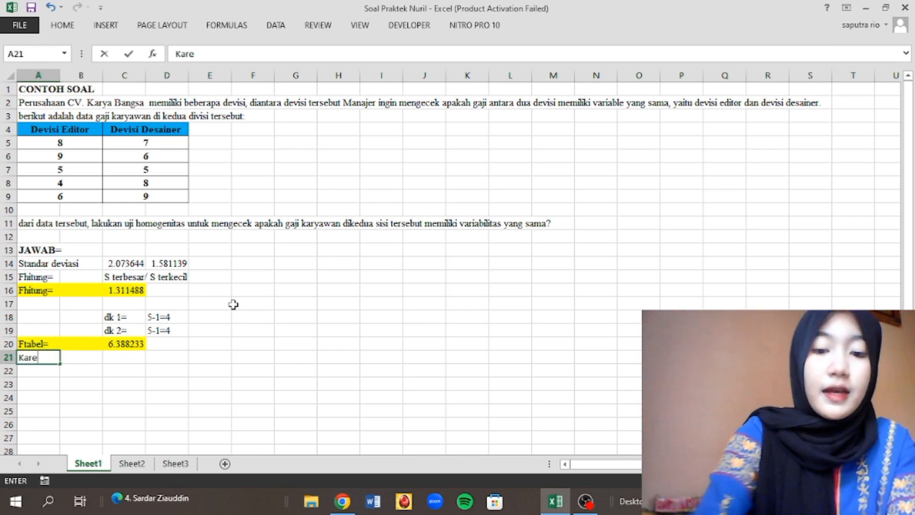
type("na Fhitung")
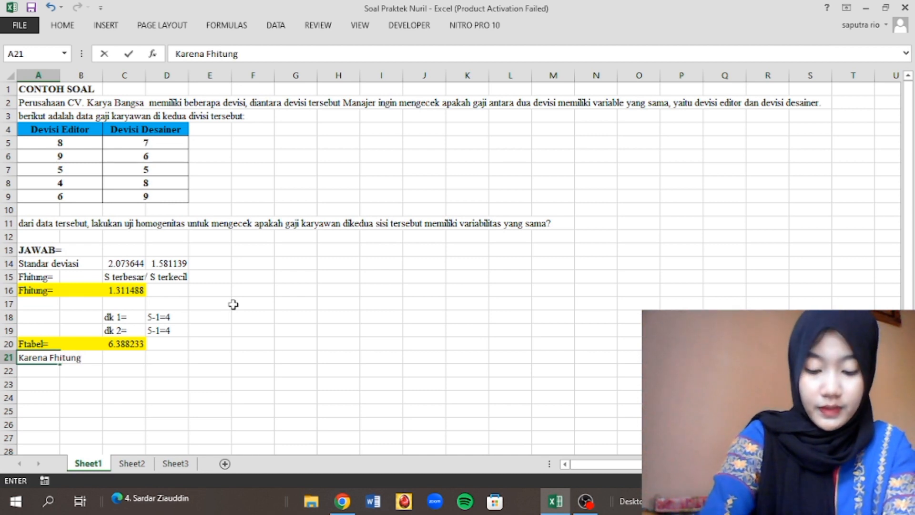
type(" ,")
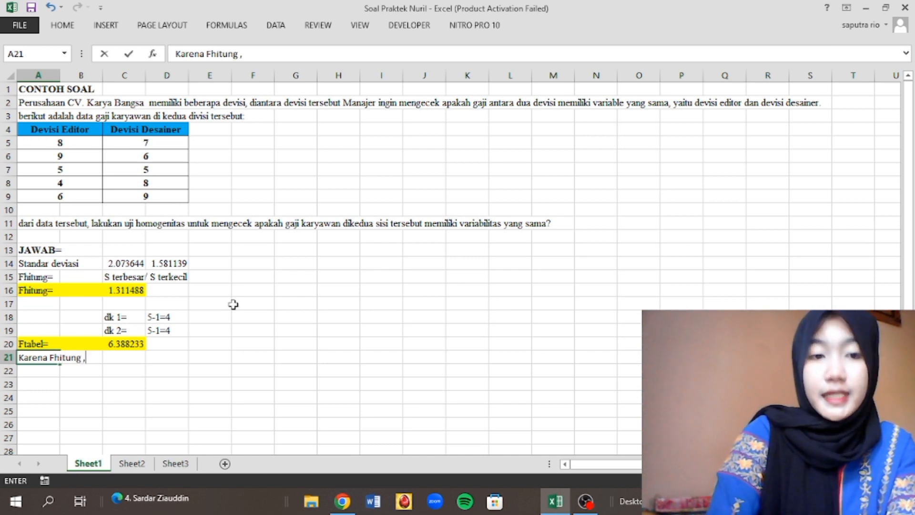
key("BackSpace")
type("< Ftab")
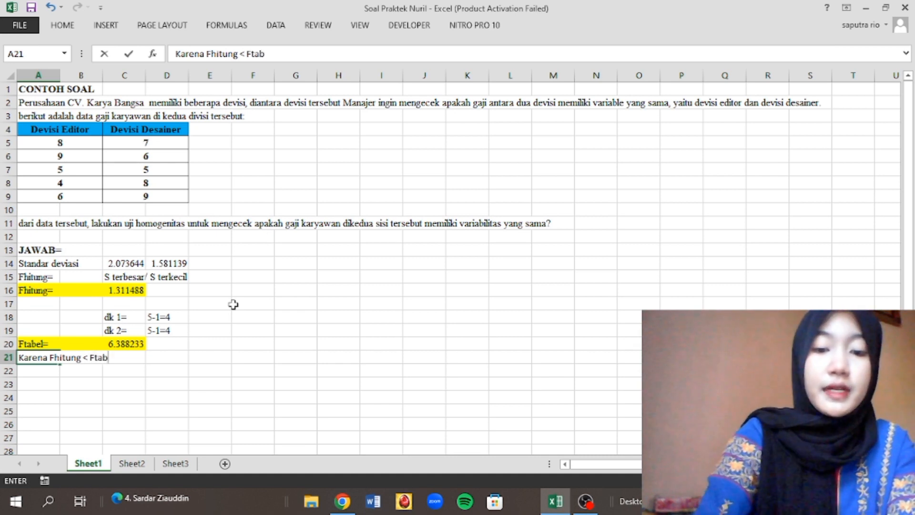
type("el, ")
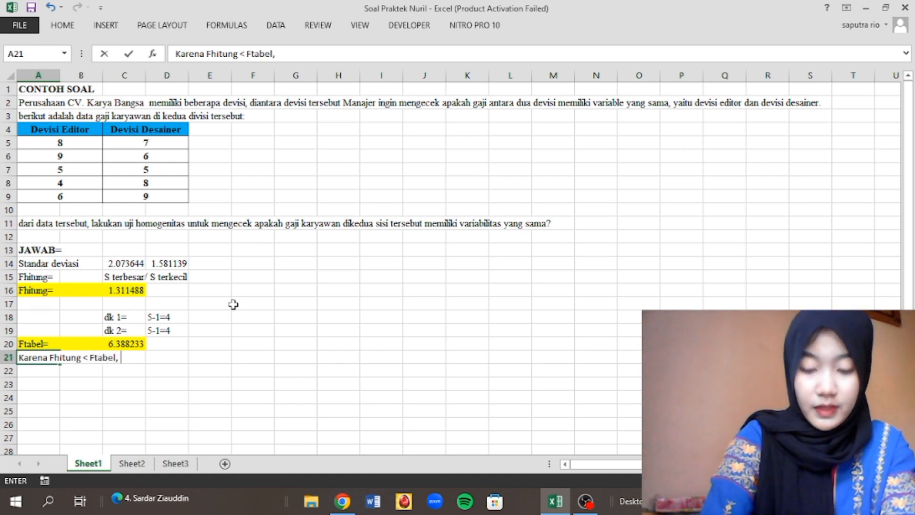
type("maka dapa")
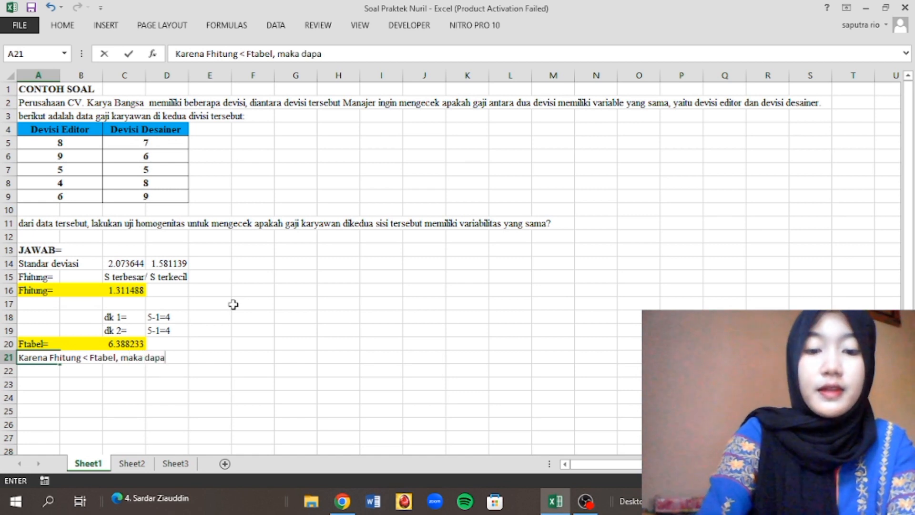
type("t disimpulkan")
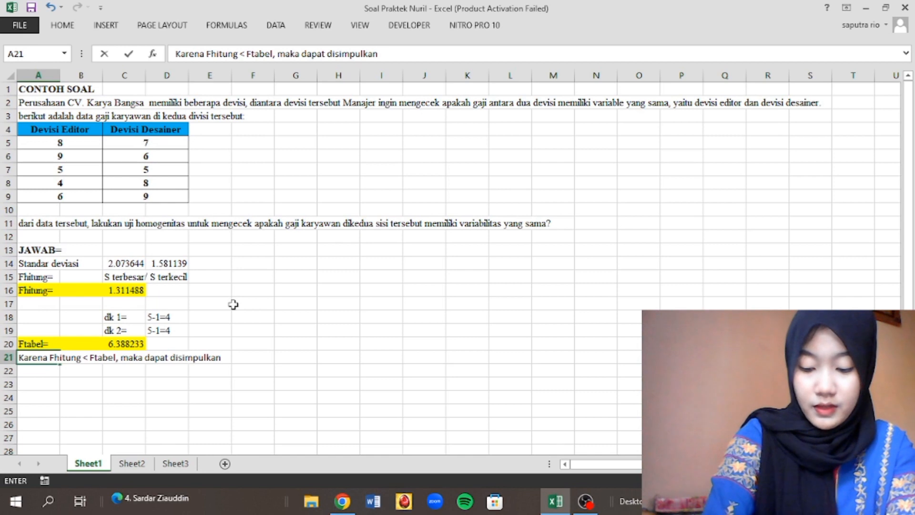
Step: Complete the sentence in A21 with "mata mengenai gaji karyawan CV. Karya Bangsa antara devisi editor dan devisi desainer"
type(" m")
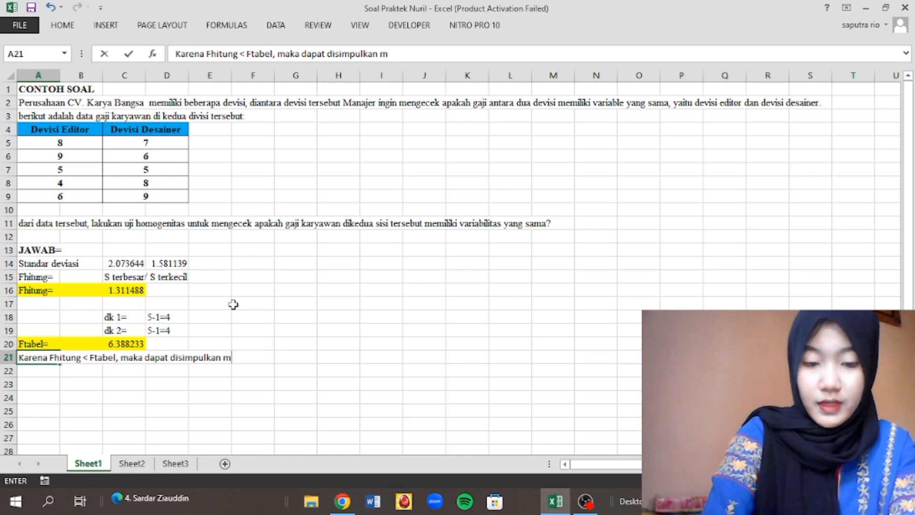
type("ata mengena")
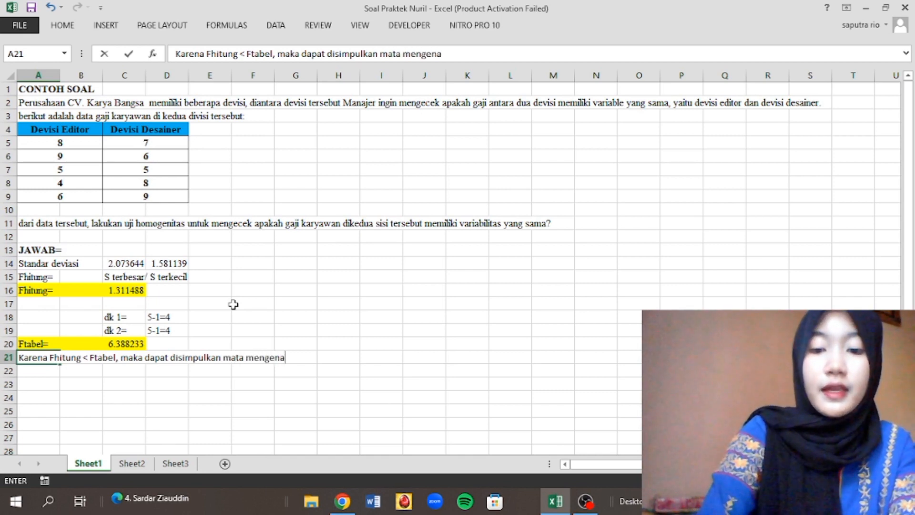
type("i gaji karyawan")
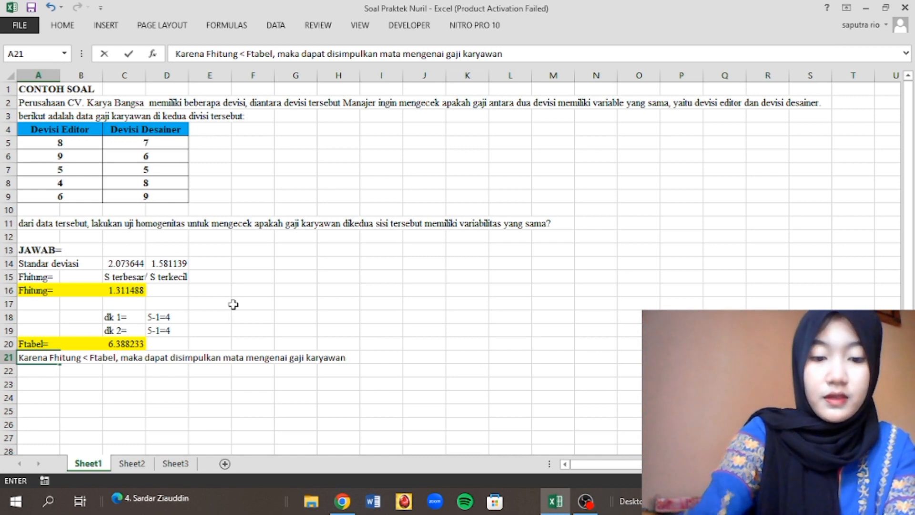
type(" CV. ")
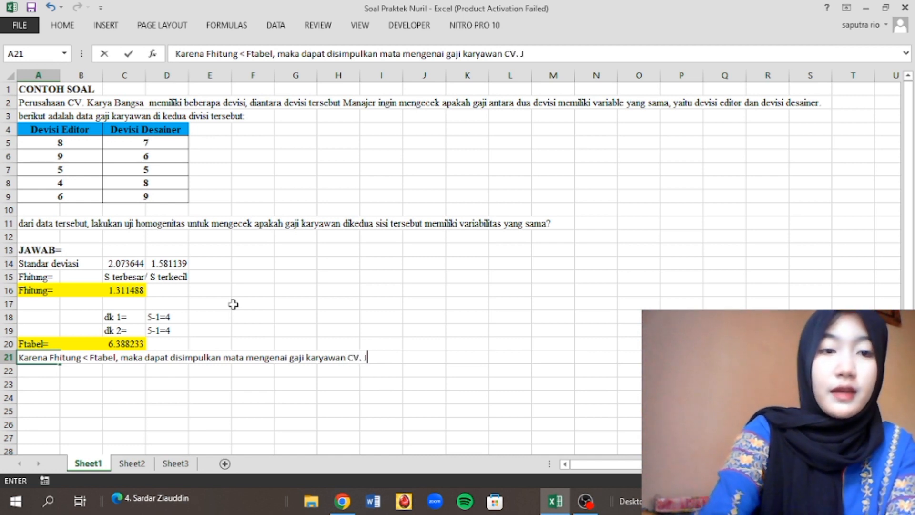
type("Kary")
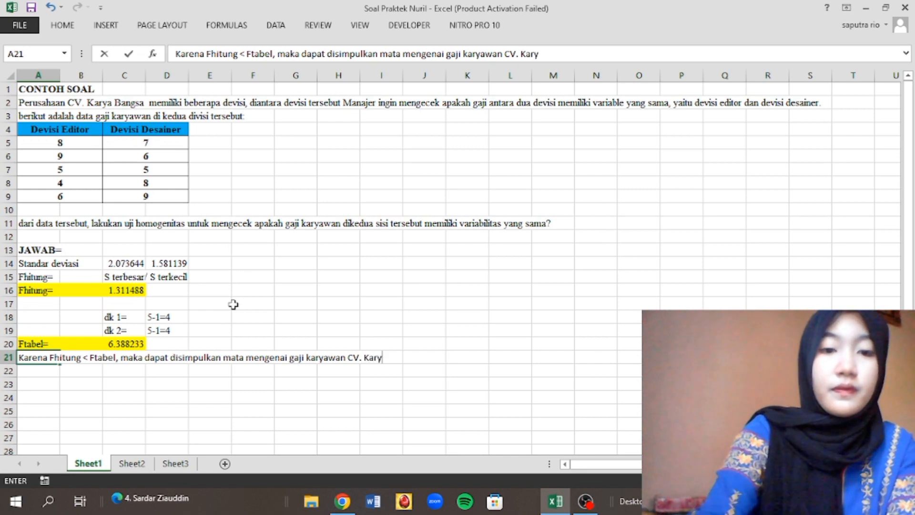
type("a Bang")
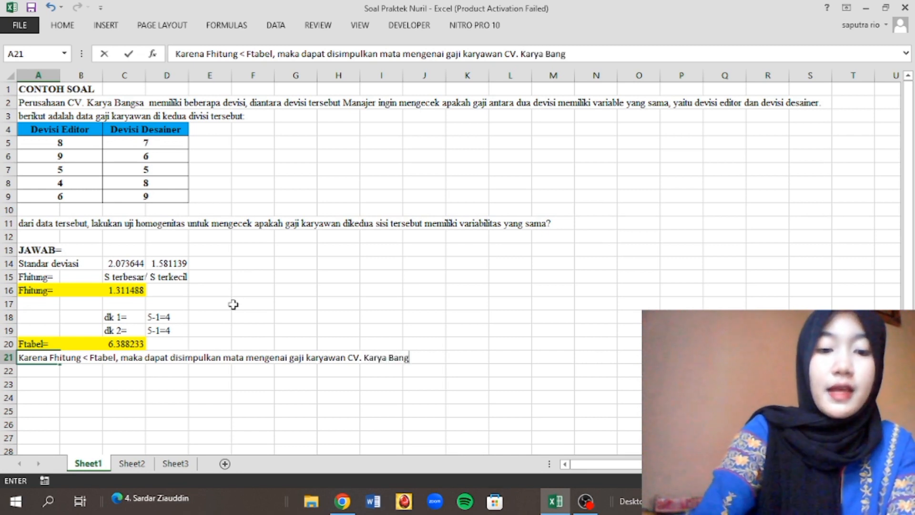
type("sa antara devisi editor dan devisi desainer")
key("Return")
Step: Enter the end of the conclusion, "bersifat Homogen.", in cell A22
type("bersifat H")
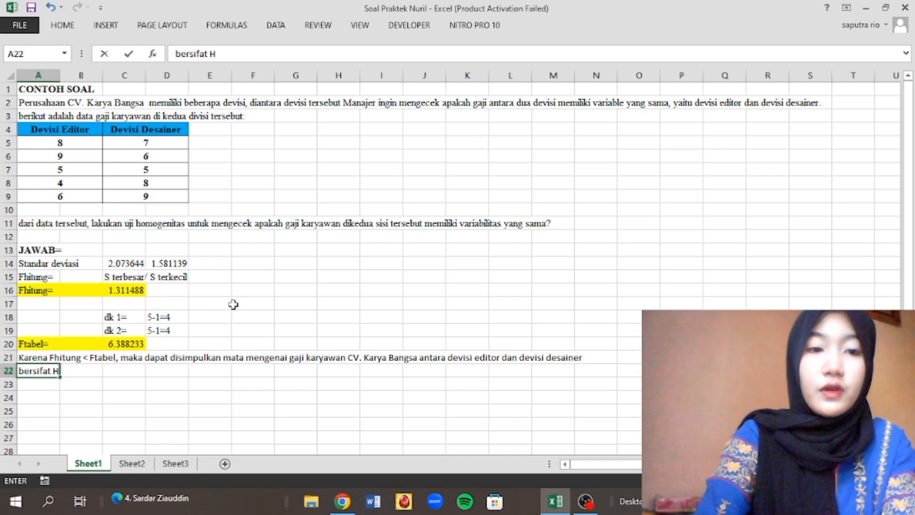
type("omogen.")
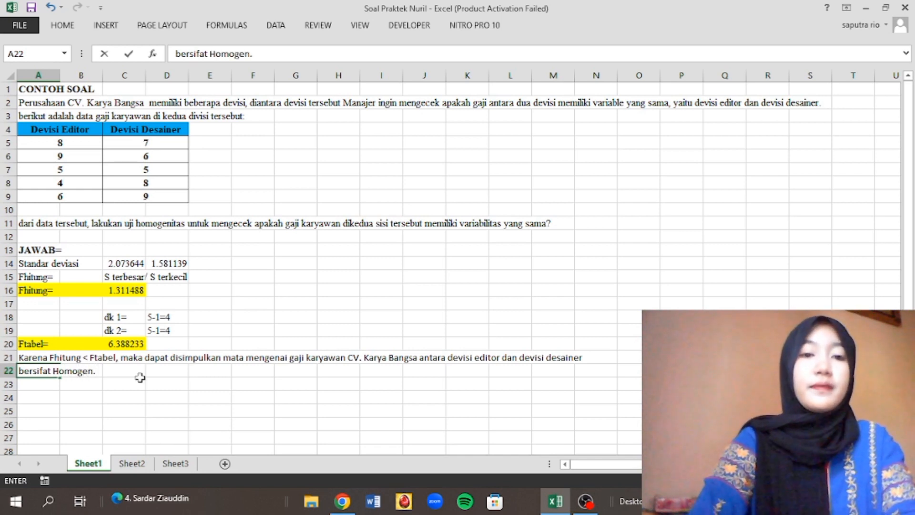
left_click(131, 396)
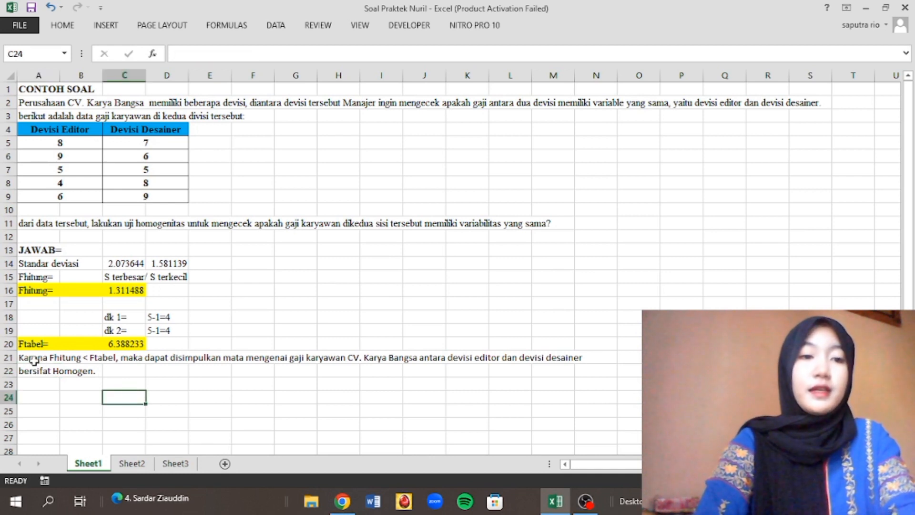